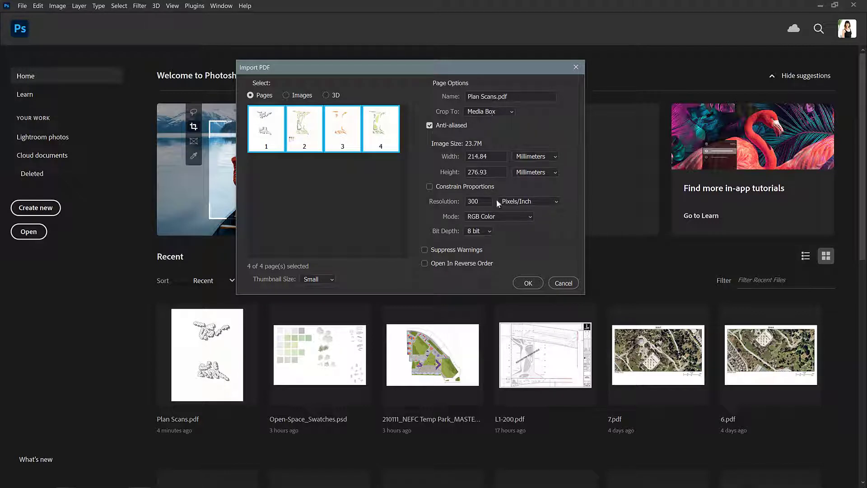
Import all four pages of Plan Scans.pdf at 300 pixels/inch in RGB Color.
{"action": "left_click", "coordinate": [532, 283]}
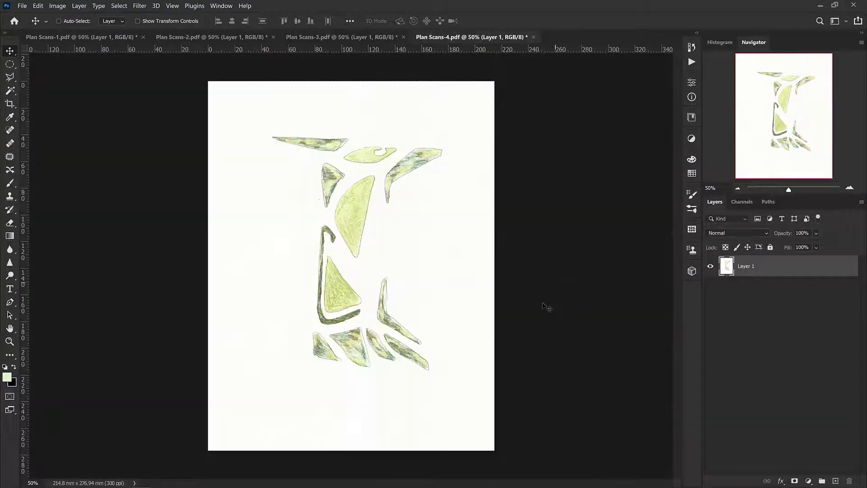
Duplicate the layer of Plan Scans-4.pdf into Plan Scans-1.pdf and close Plan Scans-4.pdf without saving.
{"action": "right_click", "coordinate": [748, 266]}
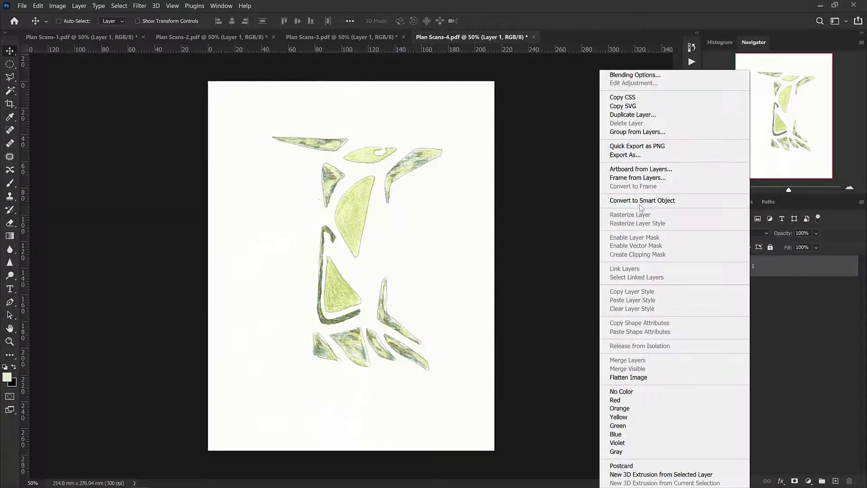
{"action": "left_click", "coordinate": [633, 116]}
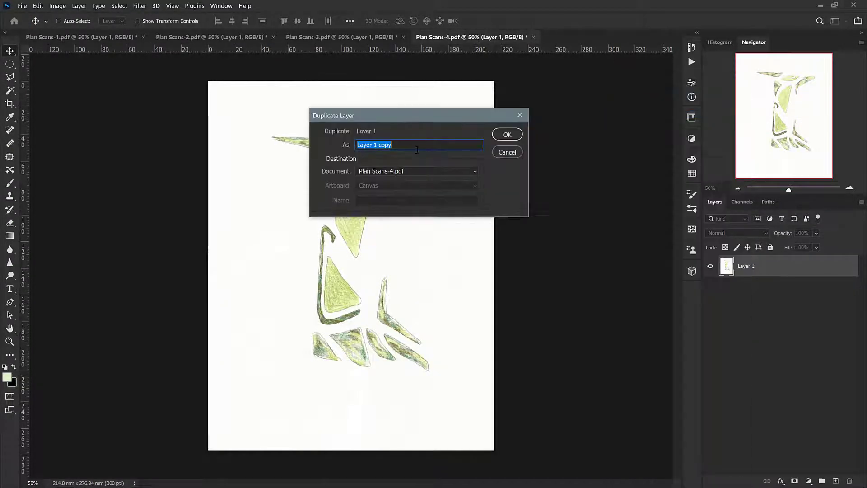
{"action": "left_click", "coordinate": [412, 171]}
{"action": "left_click", "coordinate": [411, 180]}
{"action": "left_click", "coordinate": [507, 134]}
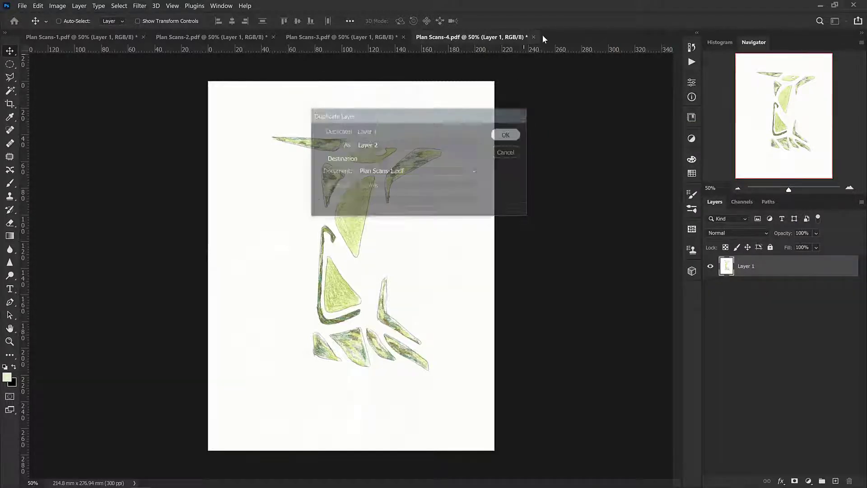
{"action": "left_click", "coordinate": [533, 37]}
{"action": "key", "text": "n"}
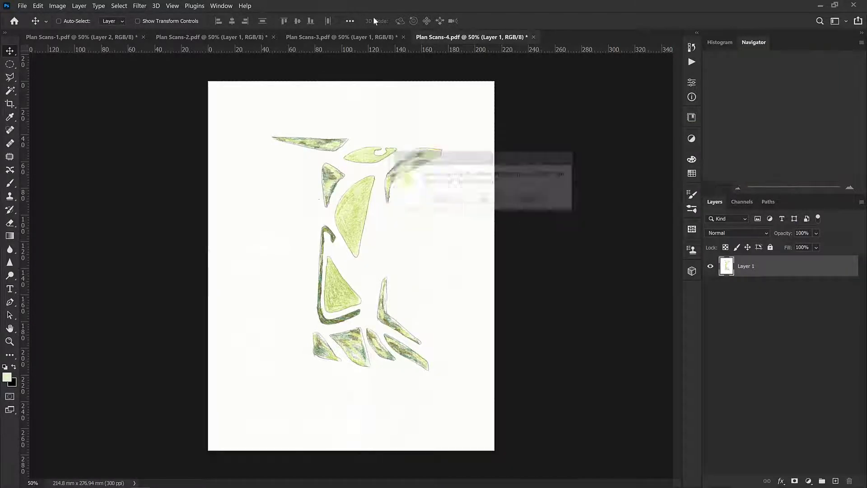
Duplicate the layer of Plan Scans-3.pdf into Plan Scans-1.pdf and close Plan Scans-3.pdf without saving.
{"action": "right_click", "coordinate": [770, 270]}
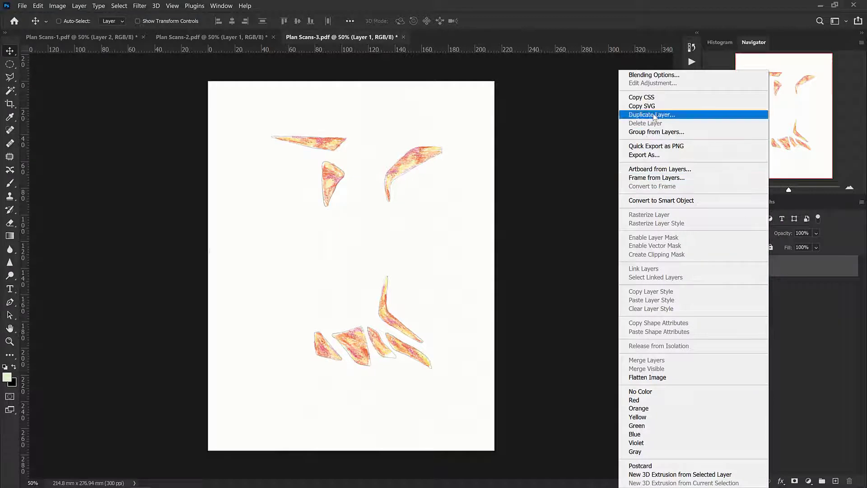
{"action": "left_click", "coordinate": [633, 116]}
{"action": "left_click", "coordinate": [393, 172]}
{"action": "left_click", "coordinate": [394, 180]}
{"action": "left_click", "coordinate": [507, 134]}
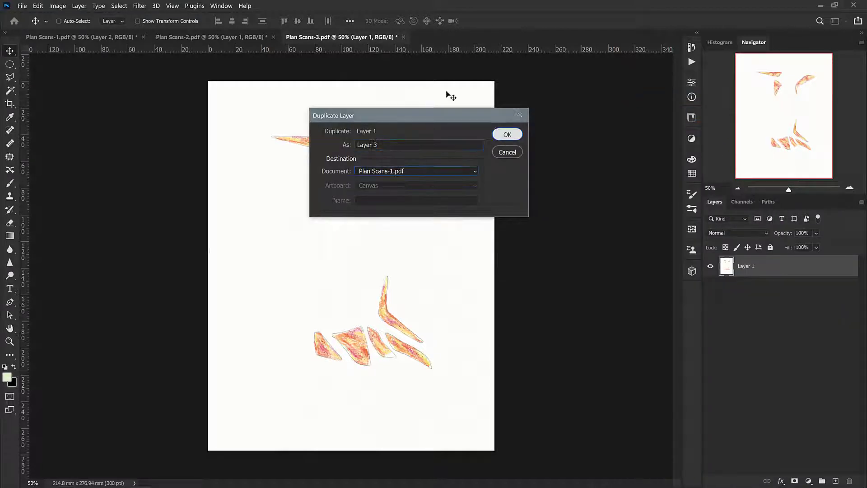
{"action": "left_click", "coordinate": [403, 37]}
{"action": "left_click", "coordinate": [490, 200]}
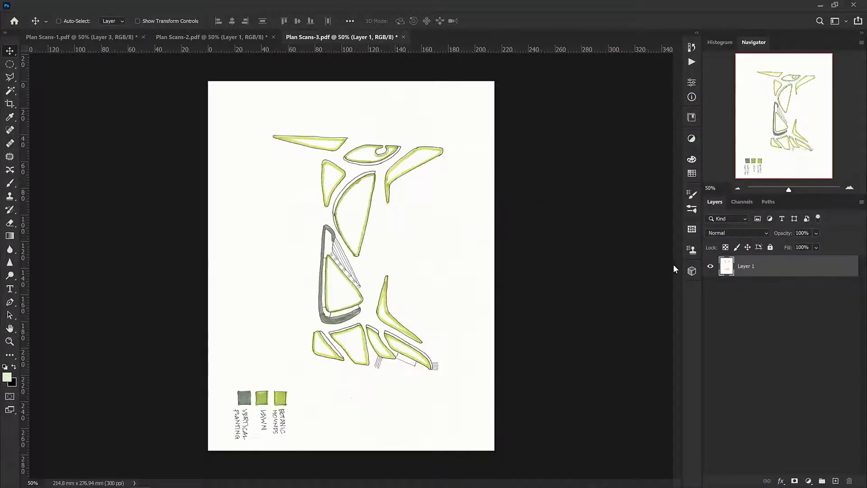
Duplicate the layer of Plan Scans-2.pdf into Plan Scans-1.pdf and close Plan Scans-2.pdf without saving.
{"action": "right_click", "coordinate": [747, 274]}
{"action": "left_click", "coordinate": [631, 115]}
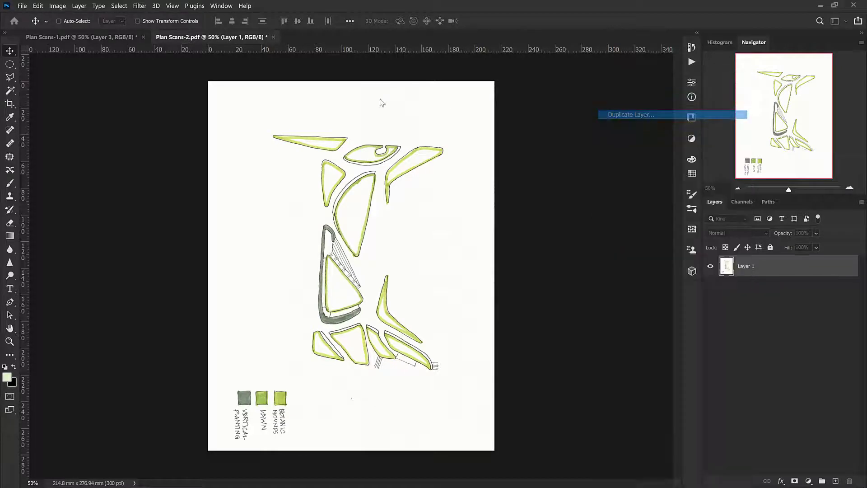
{"action": "left_click", "coordinate": [376, 172]}
{"action": "left_click", "coordinate": [377, 179]}
{"action": "left_click", "coordinate": [506, 135]}
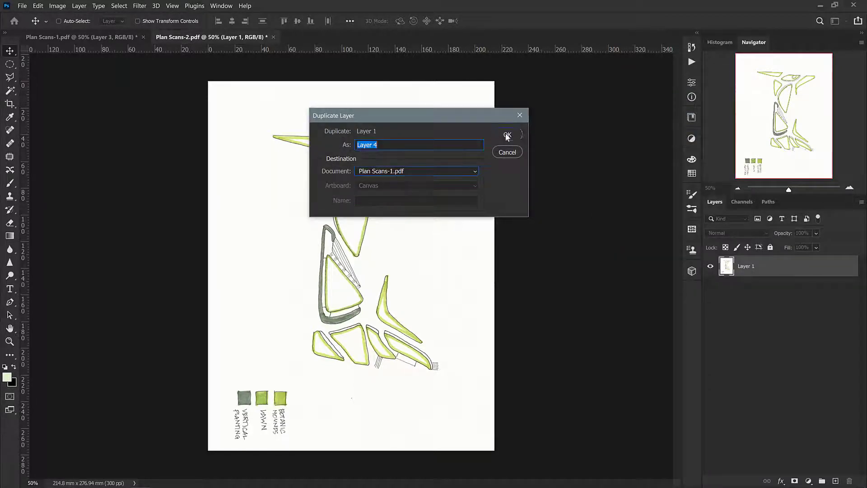
{"action": "left_click", "coordinate": [273, 37]}
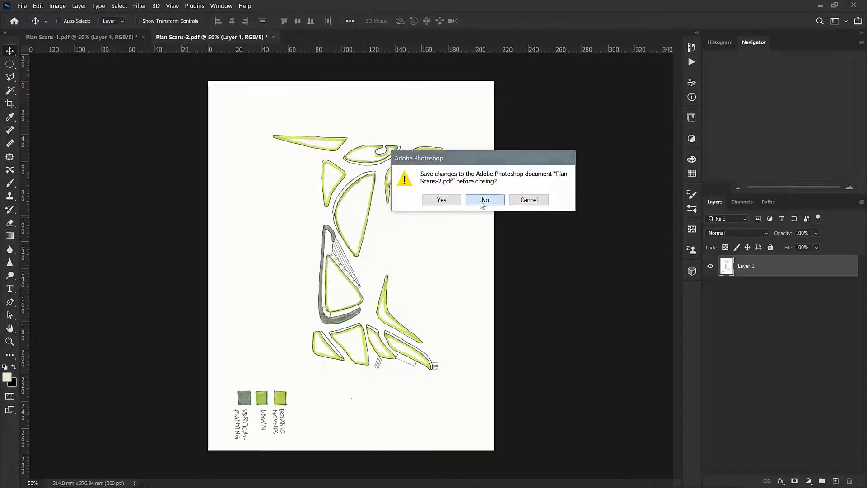
{"action": "left_click", "coordinate": [483, 200]}
Rename Layer 4 as "Planting Areas" and move it to the bottom of the layer stack.
{"action": "double_click", "coordinate": [748, 267]}
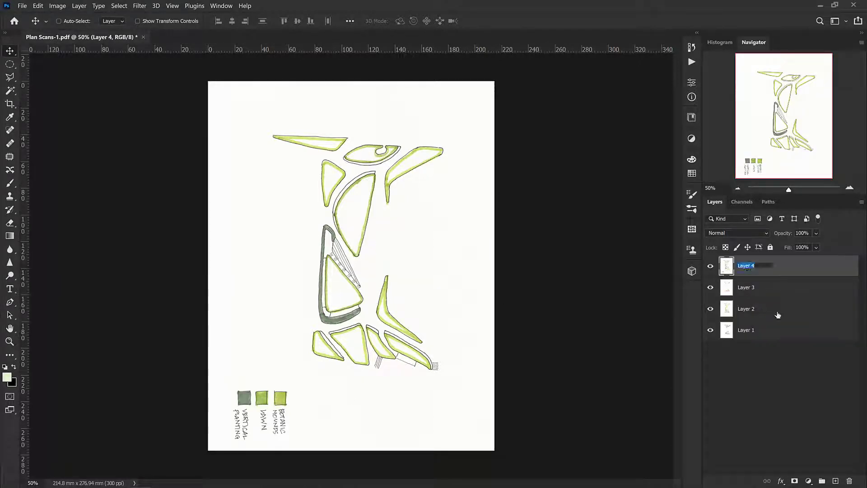
{"action": "type", "text": "Planting Areas"}
{"action": "key", "text": "Return"}
{"action": "left_click_drag", "start_coordinate": [782, 274], "coordinate": [778, 340]}
Rename Layer 3 as "Season 1 - Bloom" and hide it.
{"action": "double_click", "coordinate": [749, 267]}
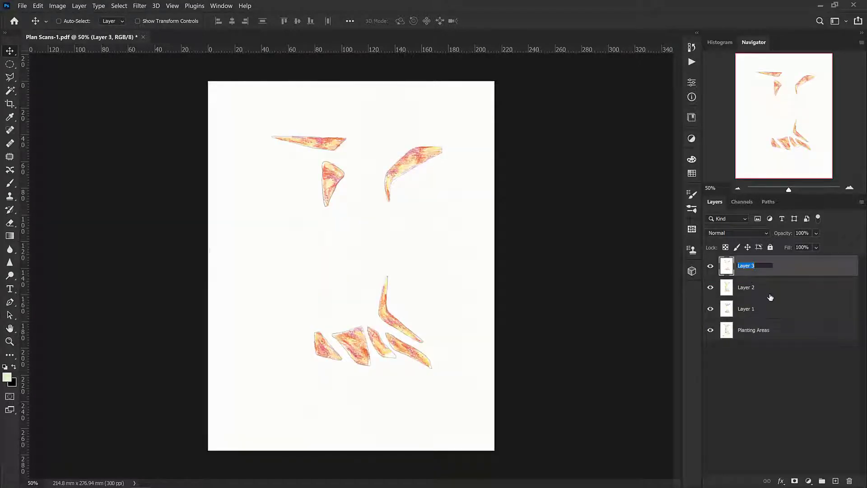
{"action": "type", "text": "B"}
{"action": "type", "text": "easong 1 - Bloom"}
{"action": "key", "text": "Return"}
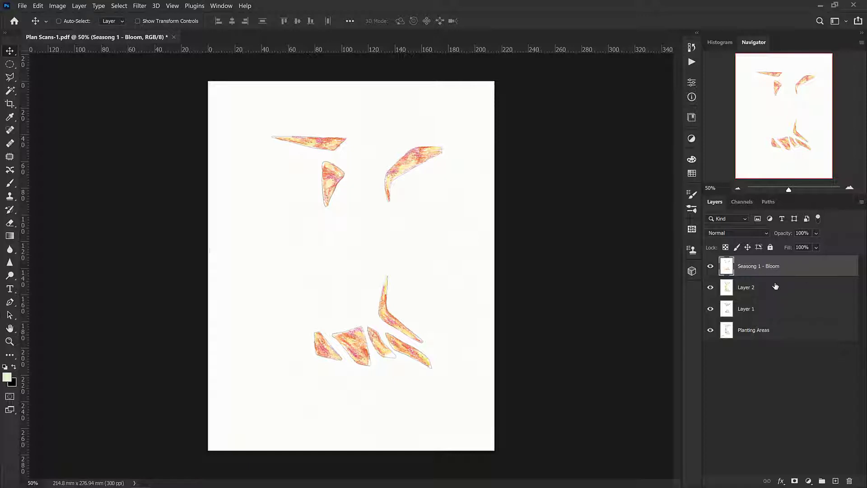
{"action": "double_click", "coordinate": [758, 269]}
{"action": "left_click", "coordinate": [758, 266]}
{"action": "key", "text": "BackSpace"}
{"action": "left_click", "coordinate": [767, 288]}
{"action": "left_click", "coordinate": [711, 266]}
Rename Layer 2 as "Season 2 - Green" and hide it.
{"action": "double_click", "coordinate": [745, 288]}
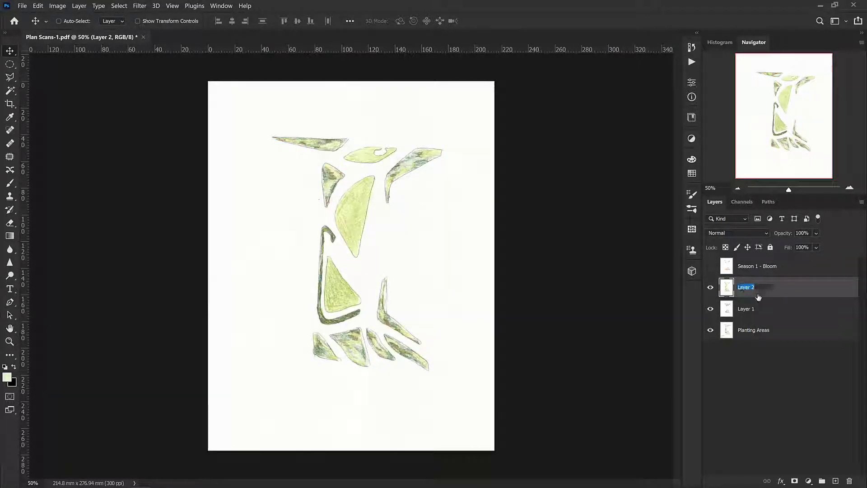
{"action": "type", "text": "Season 2 - Green"}
{"action": "key", "text": "Return"}
{"action": "left_click", "coordinate": [710, 288]}
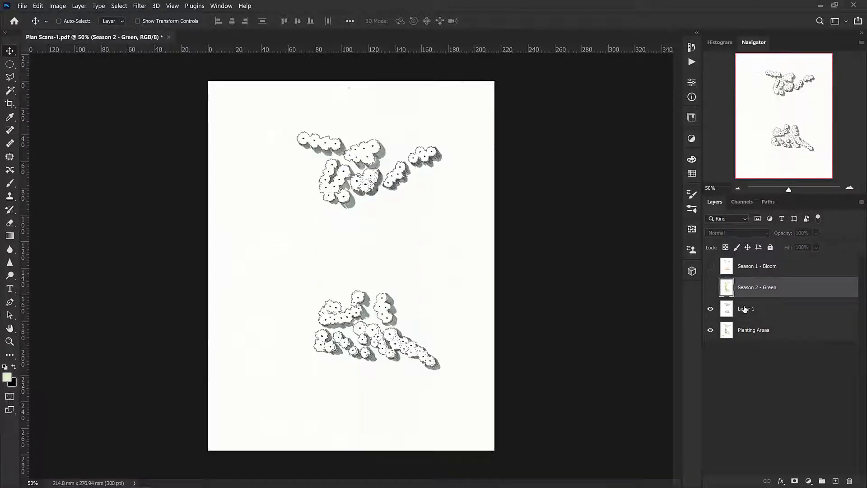
Rename Layer 1 as "Trees" and move it to the top of the layer stack.
{"action": "left_click", "coordinate": [746, 307]}
{"action": "double_click", "coordinate": [746, 308]}
{"action": "type", "text": "Tr"}
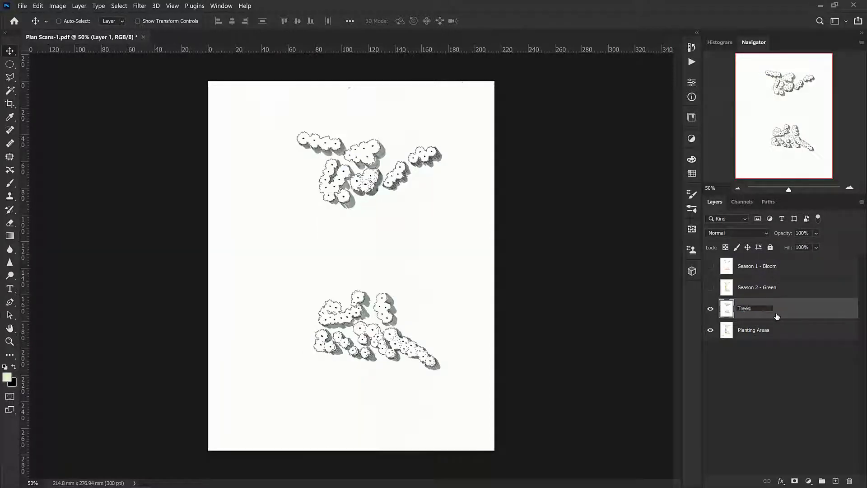
{"action": "type", "text": "ees"}
{"action": "key", "text": "Return"}
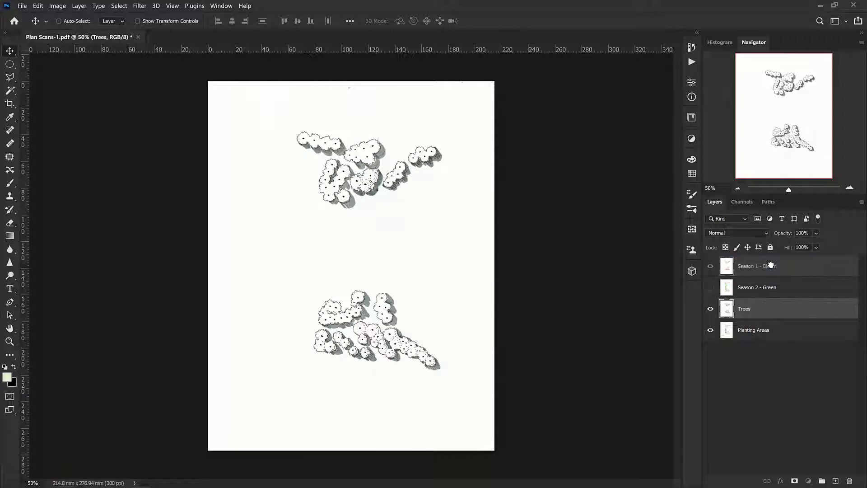
{"action": "left_click_drag", "start_coordinate": [771, 266], "coordinate": [770, 266]}
Show both season layers and set the blend mode of Trees, Season 1 - Bloom and Season 2 - Green to Darken.
{"action": "left_click", "coordinate": [710, 308]}
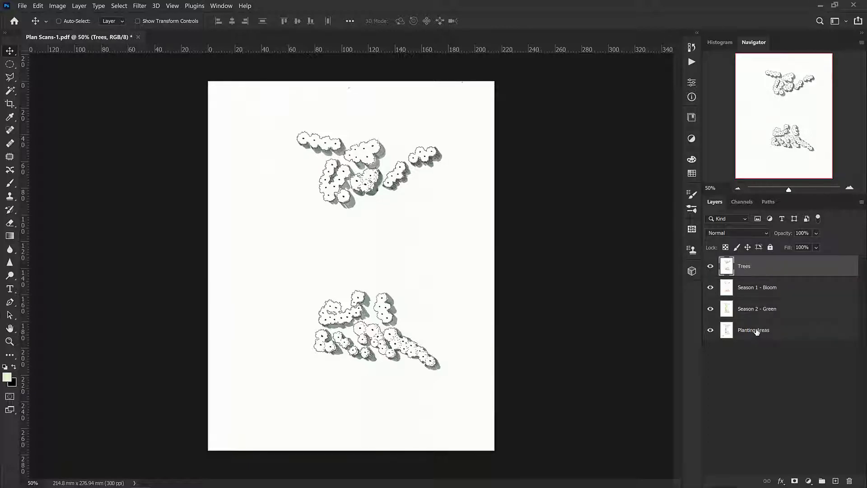
{"action": "left_click", "coordinate": [757, 310], "text": "shift"}
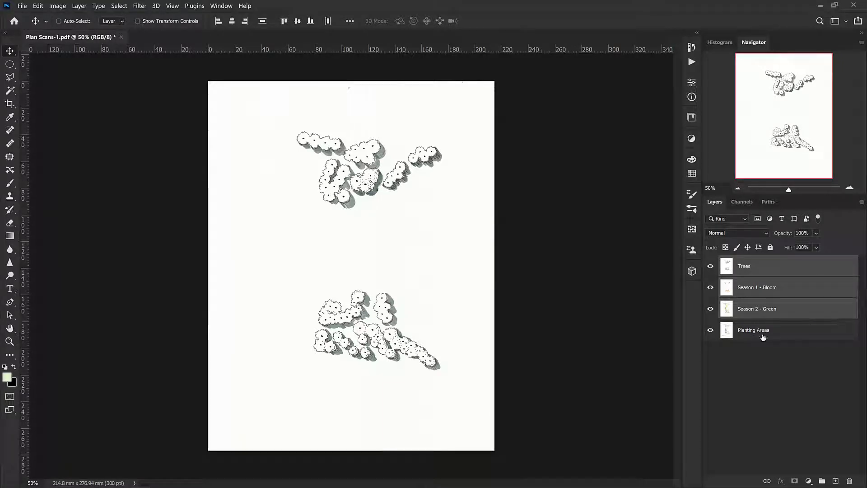
{"action": "left_click", "coordinate": [741, 233]}
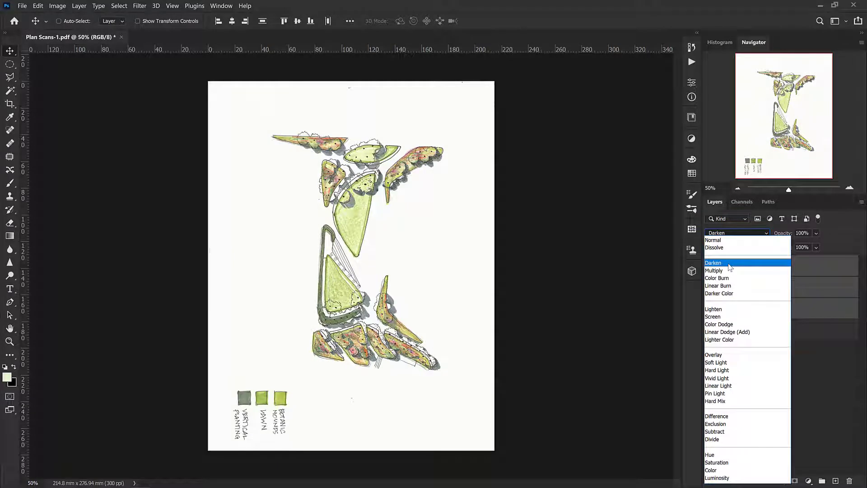
{"action": "left_click", "coordinate": [730, 263]}
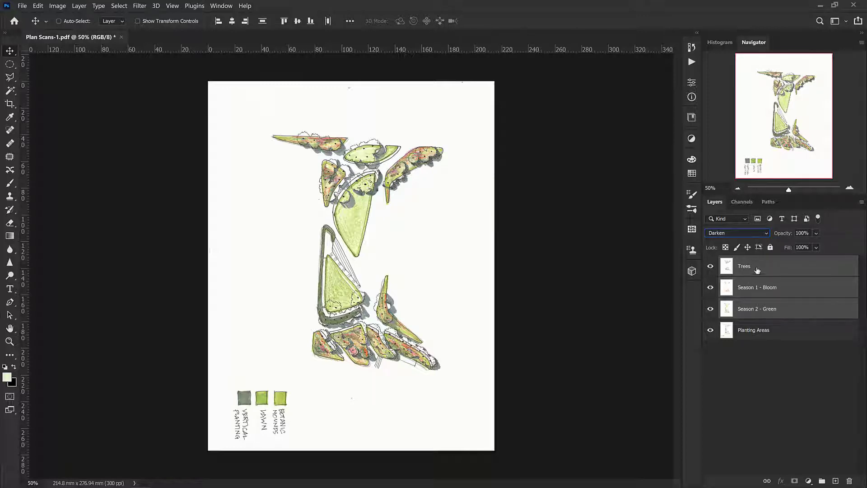
Rotate the whole image 90° counter clockwise.
{"action": "left_click", "coordinate": [755, 330]}
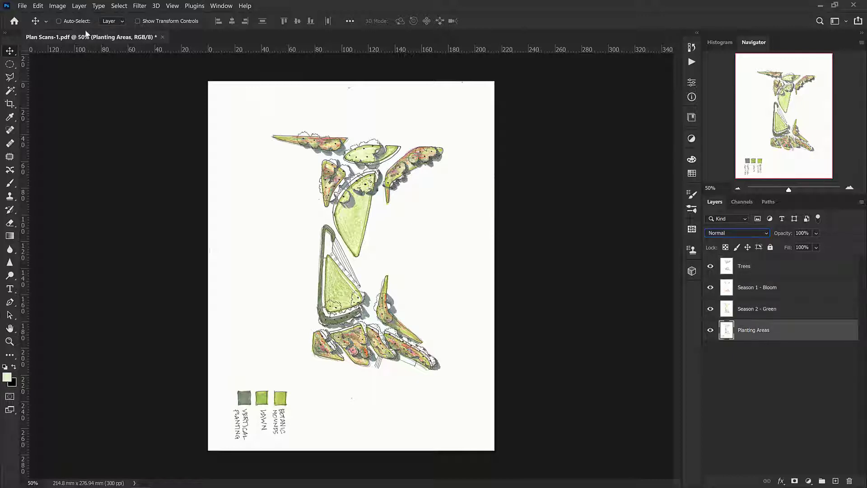
{"action": "left_click", "coordinate": [58, 6]}
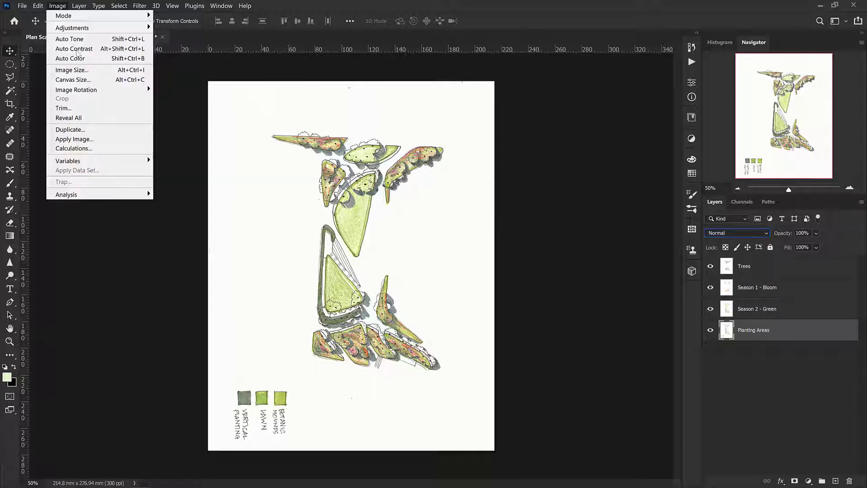
{"action": "mouse_move", "coordinate": [96, 90]}
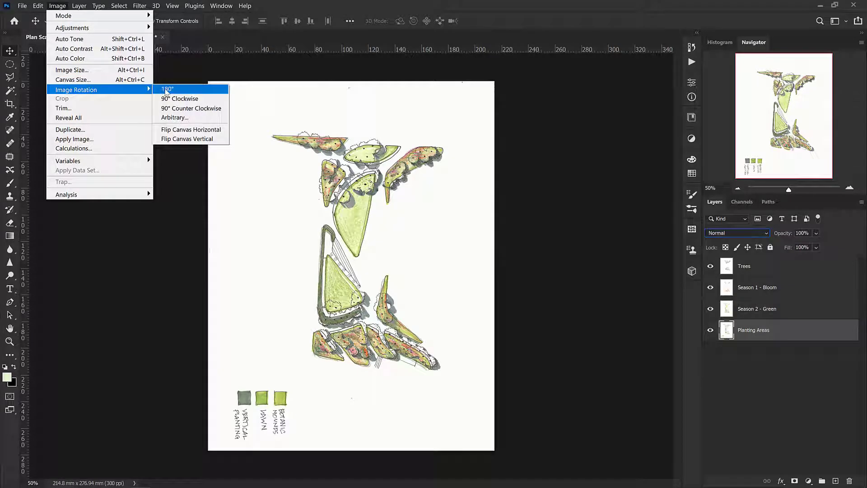
{"action": "left_click", "coordinate": [186, 108]}
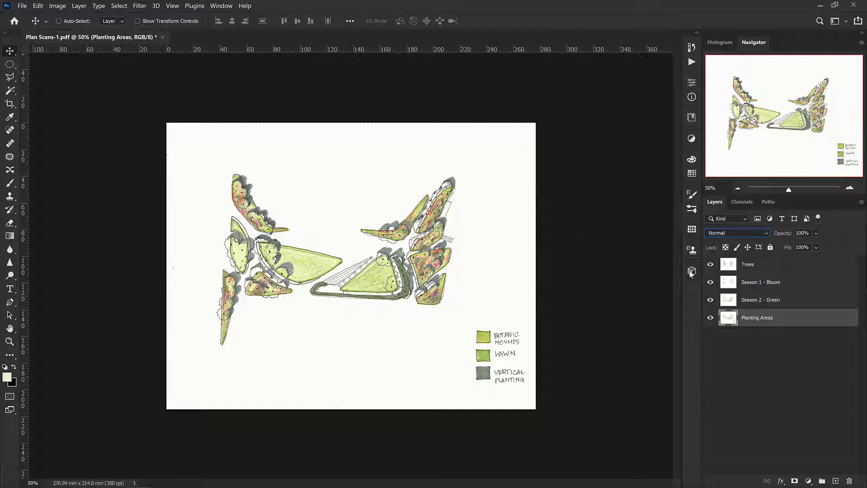
Hide the Season 1 - Bloom and Trees layers and select the Season 2 - Green layer.
{"action": "left_click", "coordinate": [711, 282]}
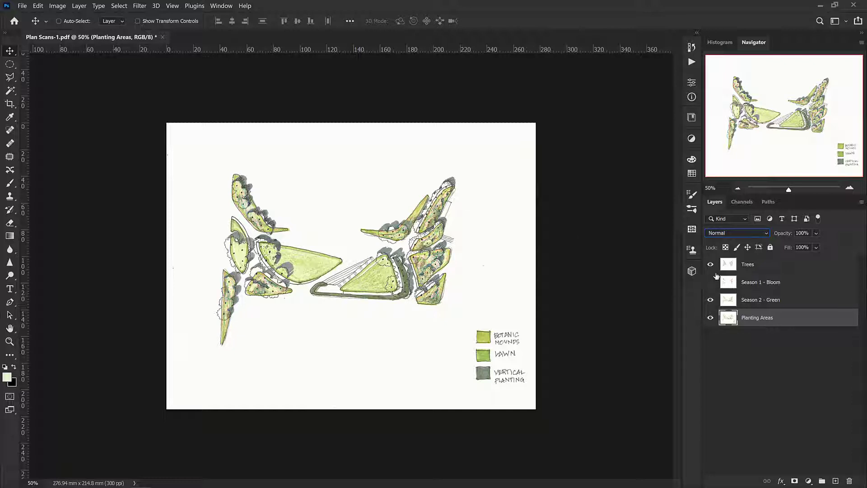
{"action": "left_click", "coordinate": [711, 264]}
{"action": "left_click", "coordinate": [758, 300]}
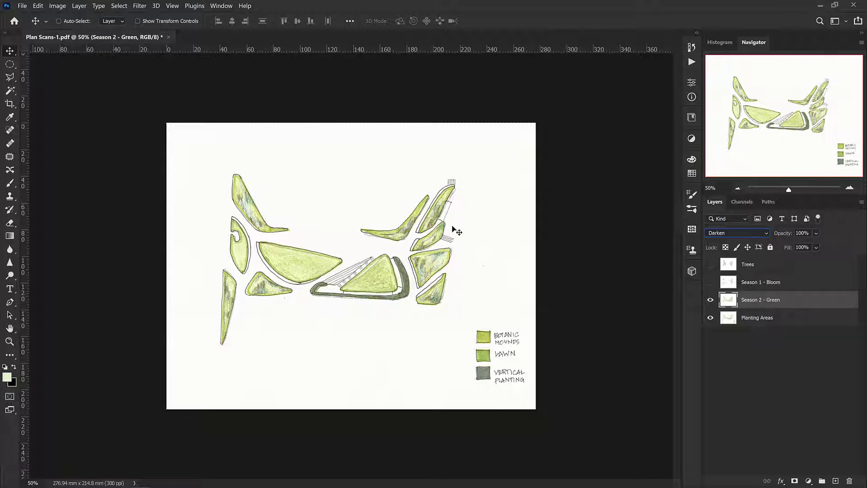
Try the Dissolve blend mode on the Season 2 - Green layer and return it to Darken.
{"action": "key", "text": "ctrl+1"}
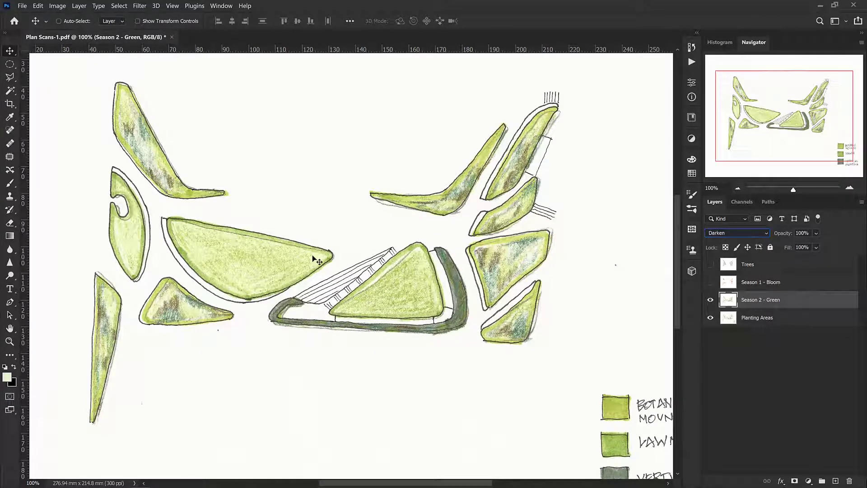
{"action": "key", "text": "Up"}
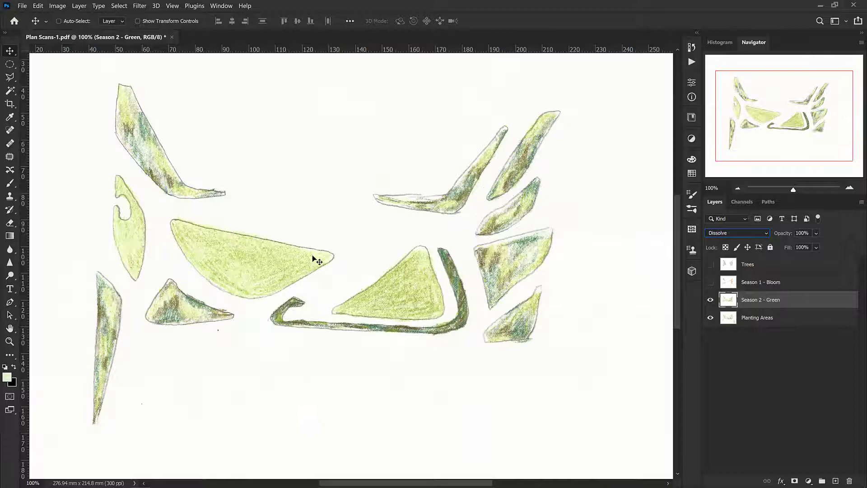
{"action": "key", "text": "Down"}
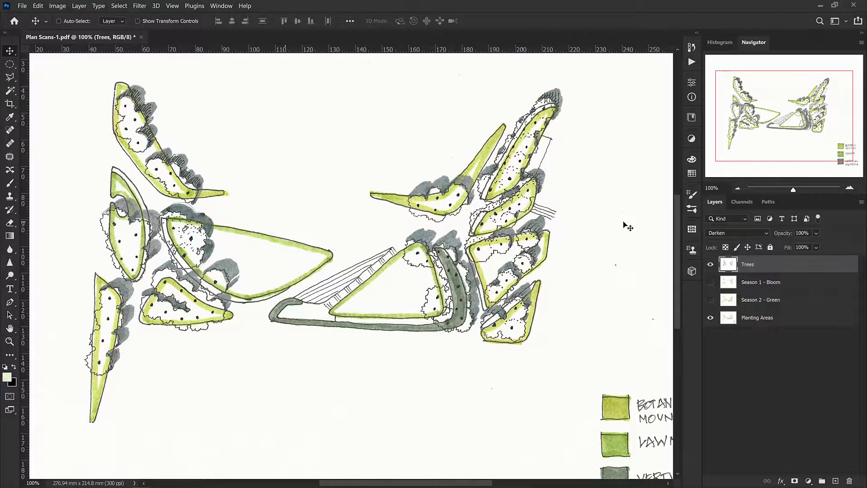
Rotate the Trees layer by about 0.31° to align it with the Planting Areas drawing.
{"action": "key", "text": "ctrl+minus"}
{"action": "key", "text": "ctrl+t"}
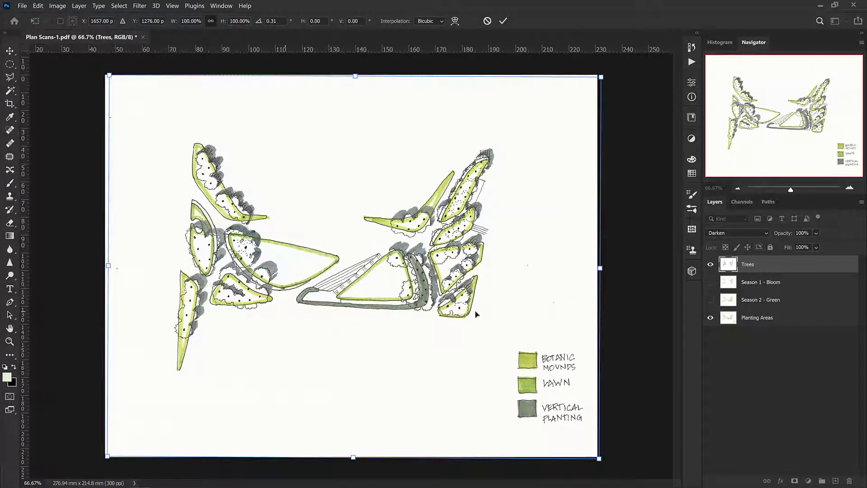
{"action": "key", "text": "Return"}
Hide the Trees layer and toggle the Season 2 - Green layer on and off to compare it with the Planting Areas drawing.
{"action": "left_click", "coordinate": [711, 265]}
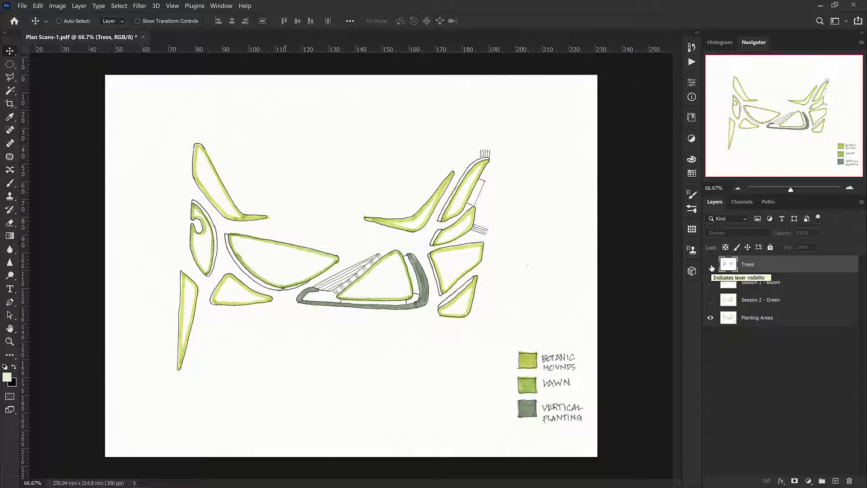
{"action": "left_click", "coordinate": [711, 300]}
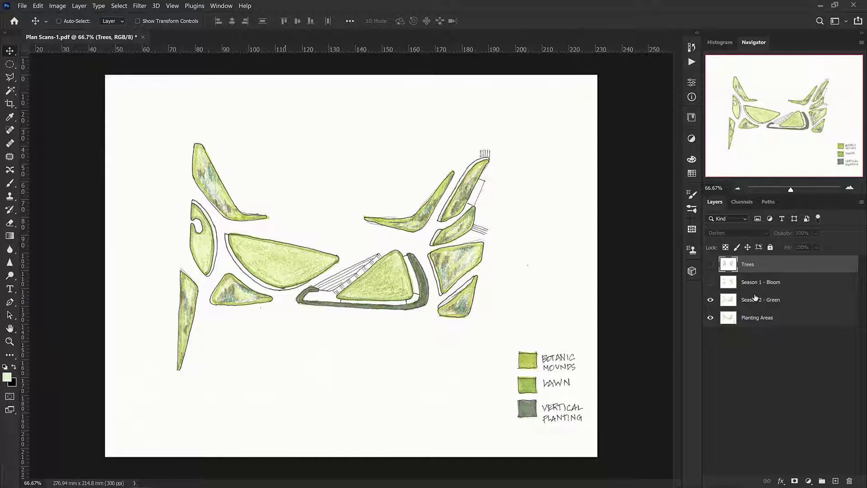
{"action": "left_click", "coordinate": [711, 300]}
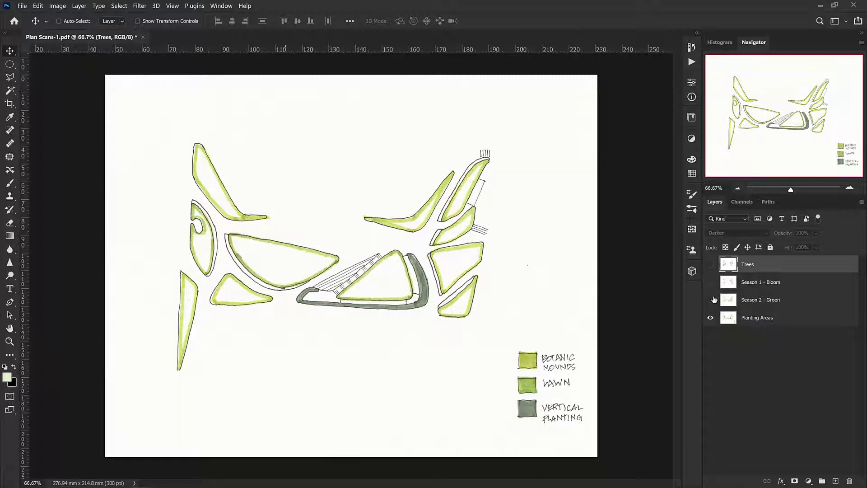
Show the Season 2 - Green and Season 1 - Bloom layers one at a time to compare each against the Planting Areas drawing.
{"action": "left_click", "coordinate": [712, 300]}
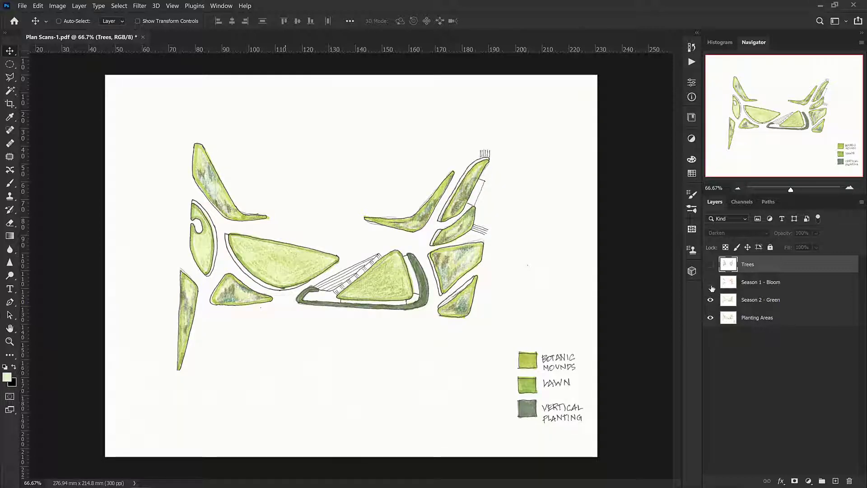
{"action": "left_click", "coordinate": [711, 283]}
{"action": "left_click", "coordinate": [711, 300]}
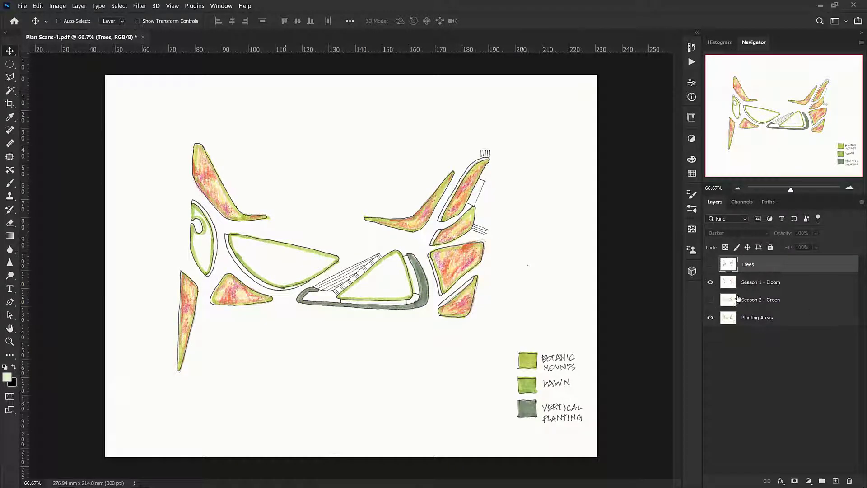
{"action": "left_click", "coordinate": [711, 282]}
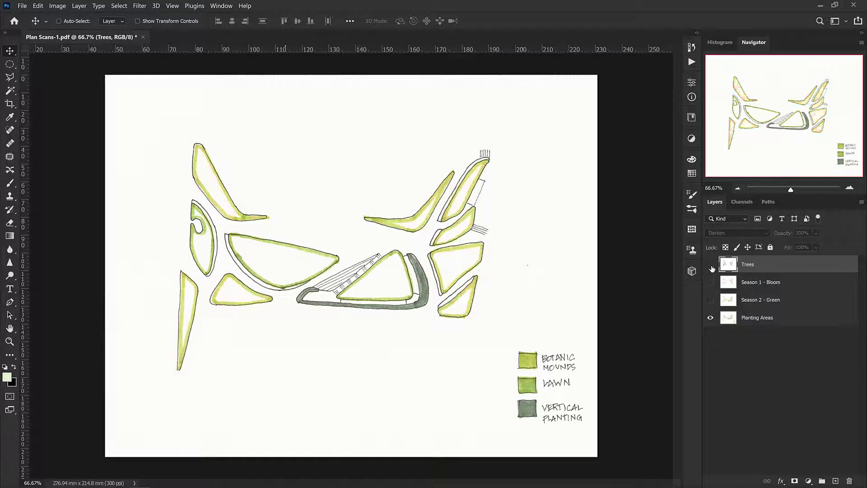
Show the Trees and Season 1 - Bloom layers together over the Planting Areas drawing.
{"action": "left_click", "coordinate": [712, 265]}
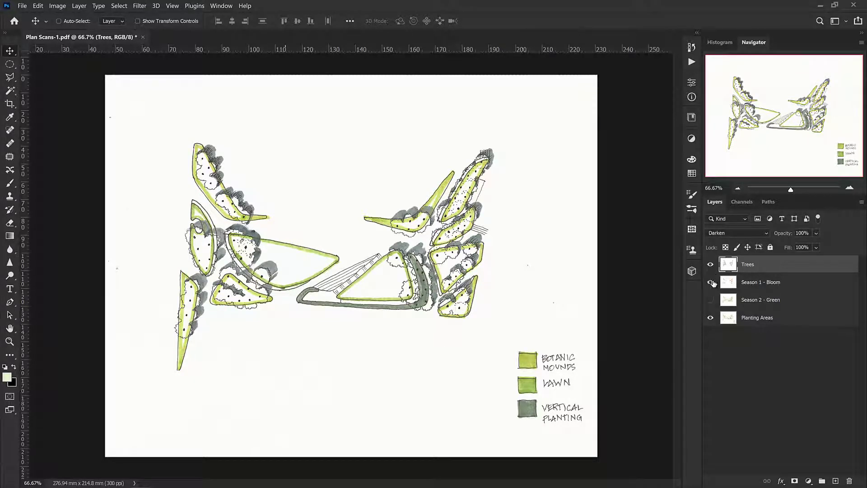
{"action": "left_click", "coordinate": [711, 282]}
{"action": "left_click", "coordinate": [711, 300]}
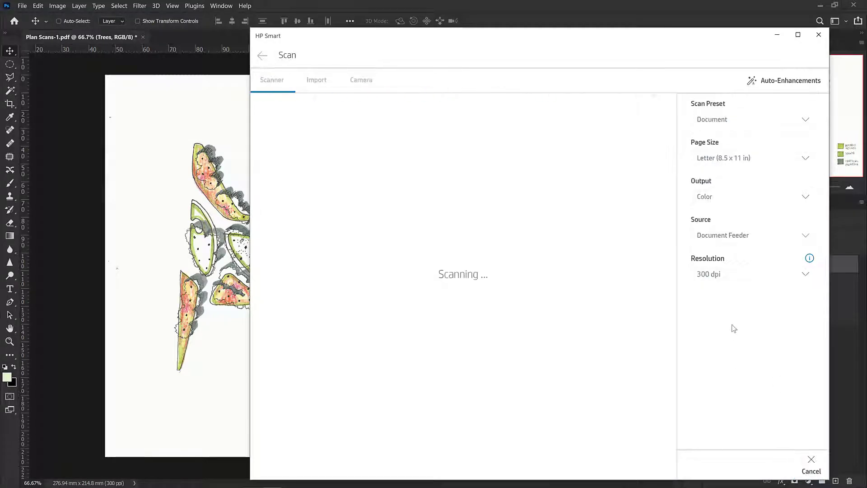
Scan the linework page in HP Smart in color from the document feeder at 300 dpi.
{"action": "left_click", "coordinate": [778, 465]}
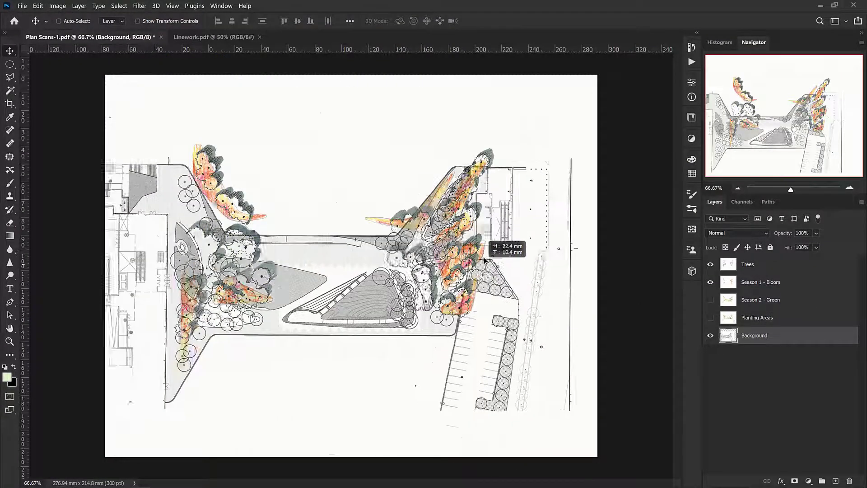
Move the Background linework layer to line up with the trees and planting drawings, and set its opacity to 35%.
{"action": "left_click_drag", "start_coordinate": [483, 266], "coordinate": [517, 233]}
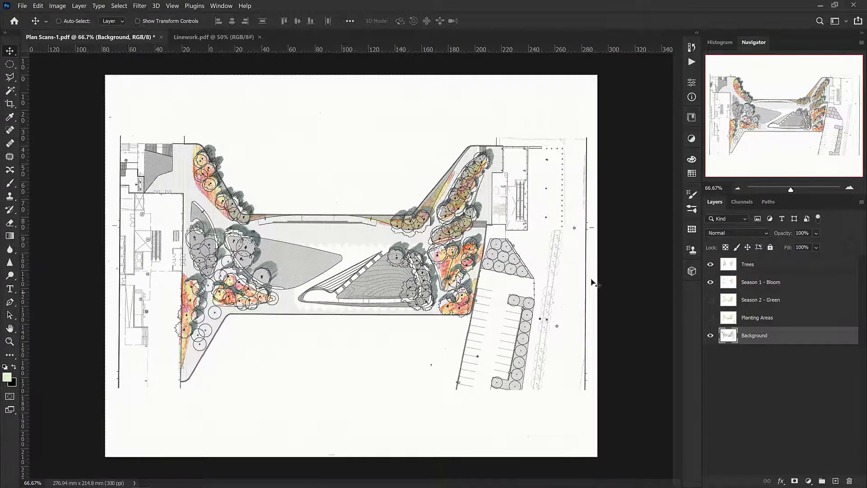
{"action": "left_click_drag", "start_coordinate": [809, 233], "coordinate": [784, 232]}
{"action": "type", "text": "35"}
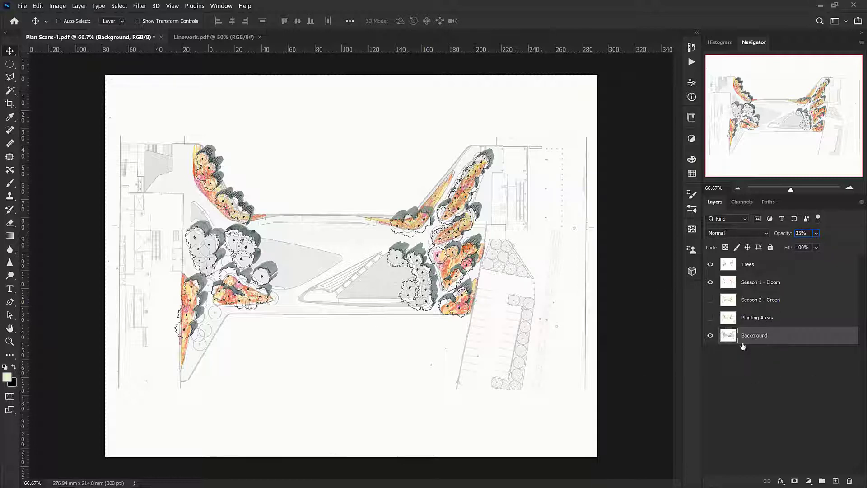
Show the Planting Areas and Season 2 - Green layers and set the Planting Areas opacity to 50%.
{"action": "left_click", "coordinate": [711, 300]}
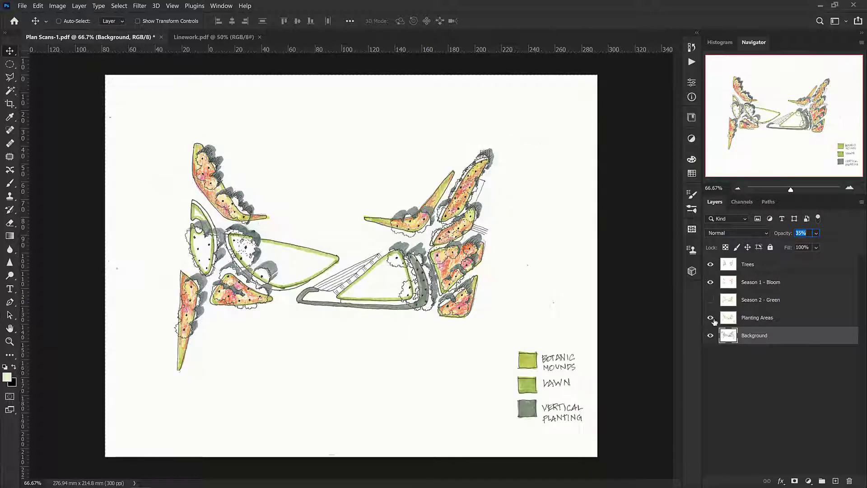
{"action": "left_click", "coordinate": [754, 320]}
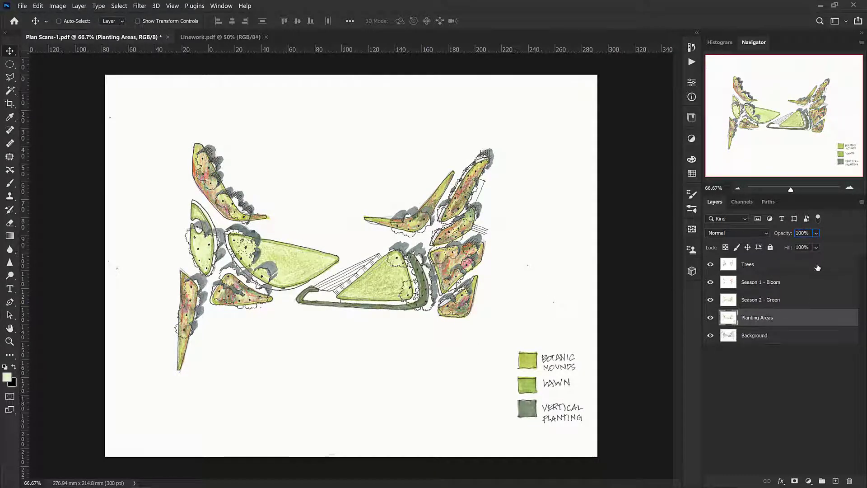
{"action": "left_click", "coordinate": [807, 234]}
{"action": "type", "text": "50"}
{"action": "key", "text": "Return"}
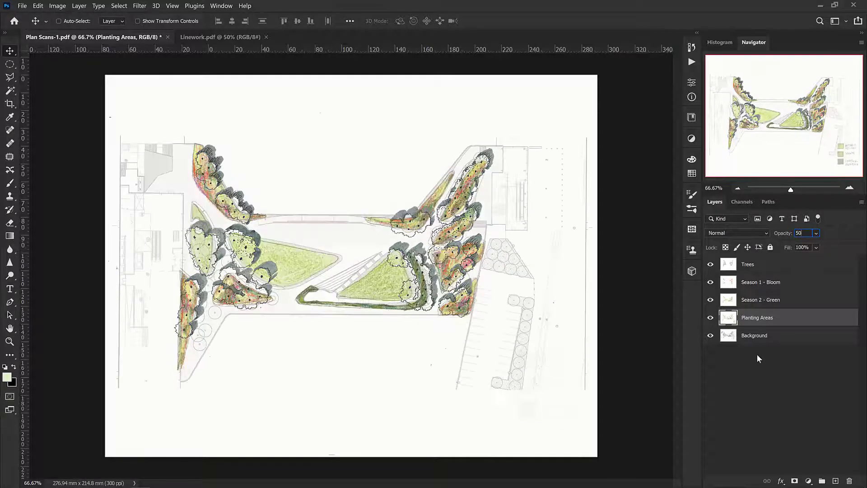
Rotate the Trees, Season 1 - Bloom, Season 2 - Green and Planting Areas layers together by about -0.5° to match the Background linework.
{"action": "left_click", "coordinate": [757, 268], "text": "shift"}
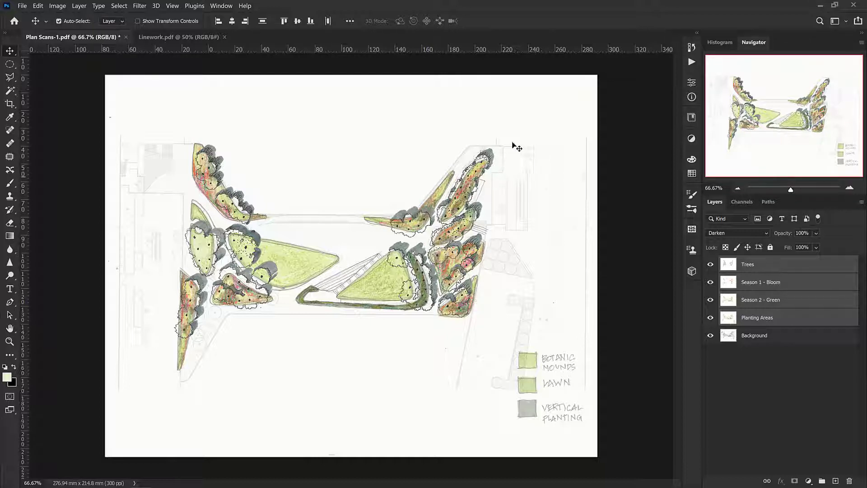
{"action": "key", "text": "ctrl+t"}
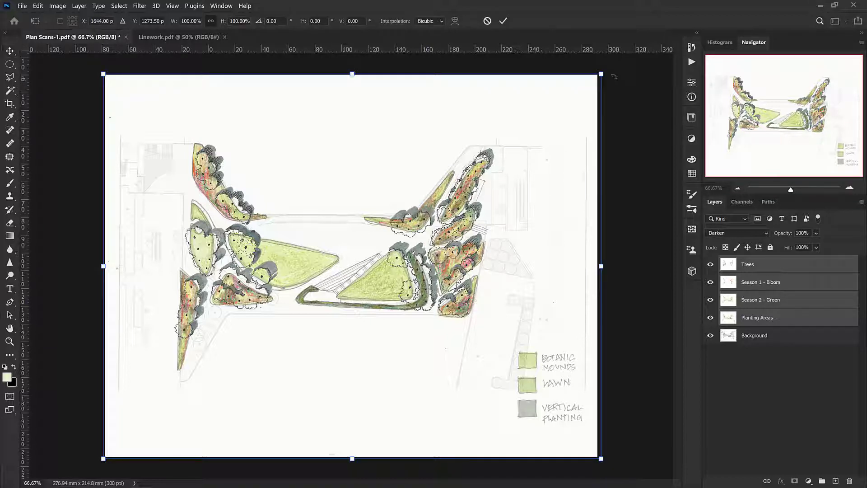
{"action": "left_click_drag", "start_coordinate": [614, 76], "coordinate": [613, 76]}
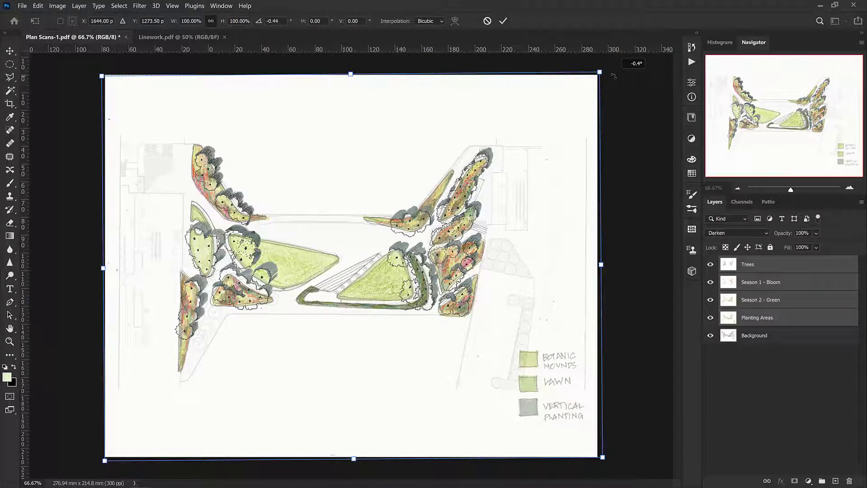
{"action": "left_click_drag", "start_coordinate": [614, 76], "coordinate": [614, 75]}
Nudge the four rotated layers slightly right and up until they line up with the Background linework, and apply the transform.
{"action": "key", "text": "Right"}
{"action": "key", "text": "Right"}
{"action": "key", "text": "Right"}
{"action": "key", "text": "Right"}
{"action": "key", "text": "Up"}
{"action": "key", "text": "Up"}
{"action": "key", "text": "Up"}
{"action": "key", "text": "Up"}
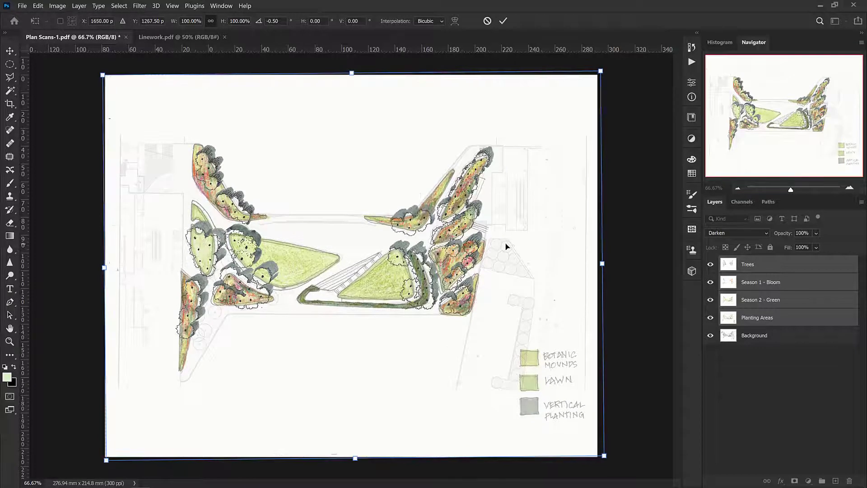
{"action": "key", "text": "Right"}
{"action": "key", "text": "Right"}
{"action": "key", "text": "Return"}
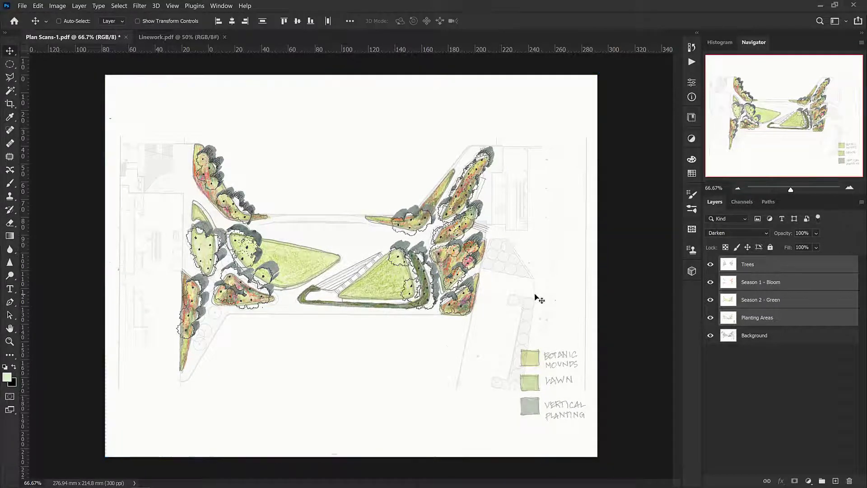
Hide the Season 2 - Green layer and set the Trees layer's blend mode to Normal.
{"action": "left_click", "coordinate": [711, 299]}
{"action": "left_click", "coordinate": [776, 377]}
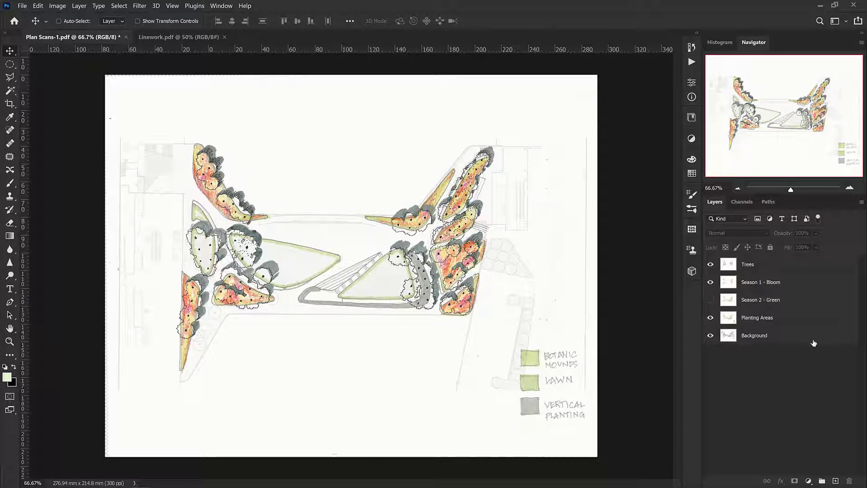
{"action": "left_click", "coordinate": [766, 264]}
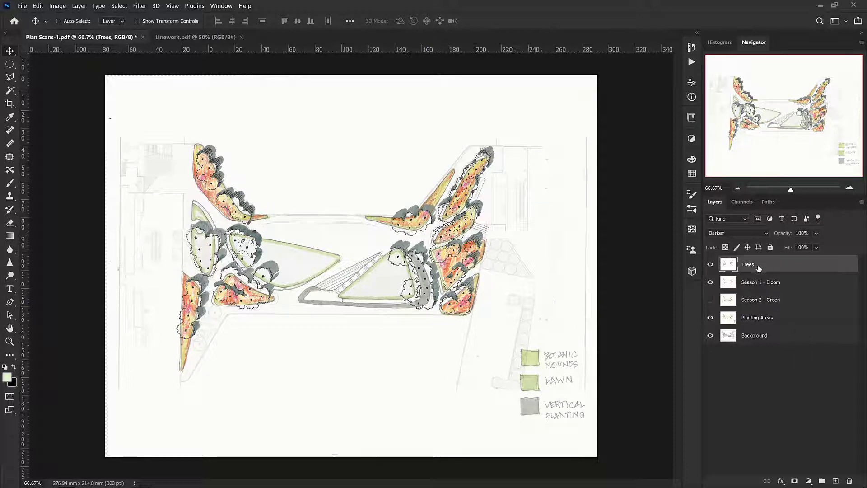
{"action": "left_click", "coordinate": [710, 265]}
{"action": "left_click", "coordinate": [737, 234]}
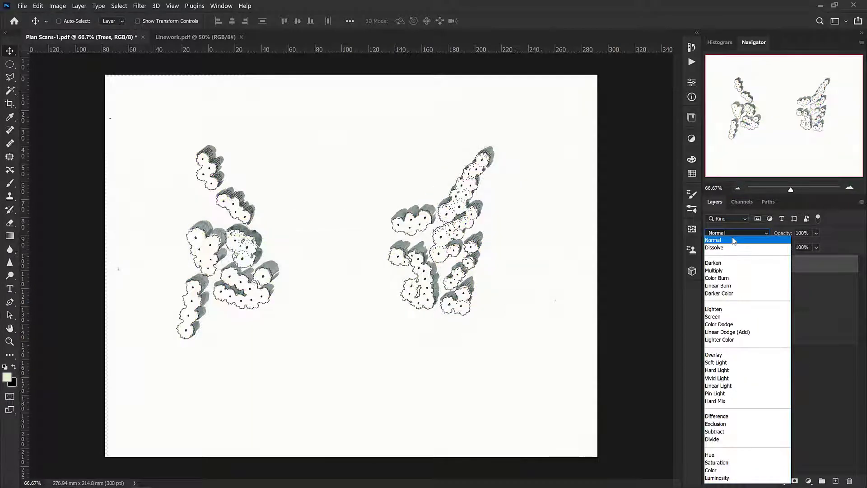
{"action": "left_click", "coordinate": [734, 241]}
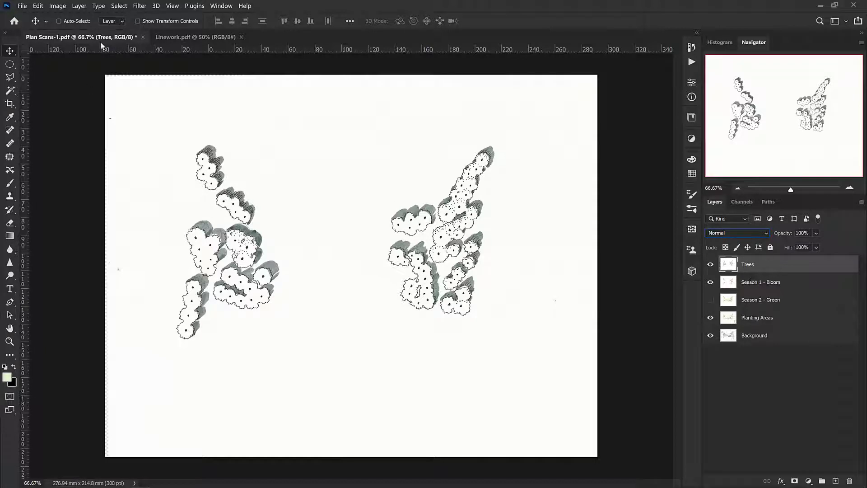
Select the white paper surrounding the tree clusters on the Trees layer with the Magic Wand.
{"action": "left_click", "coordinate": [125, 6]}
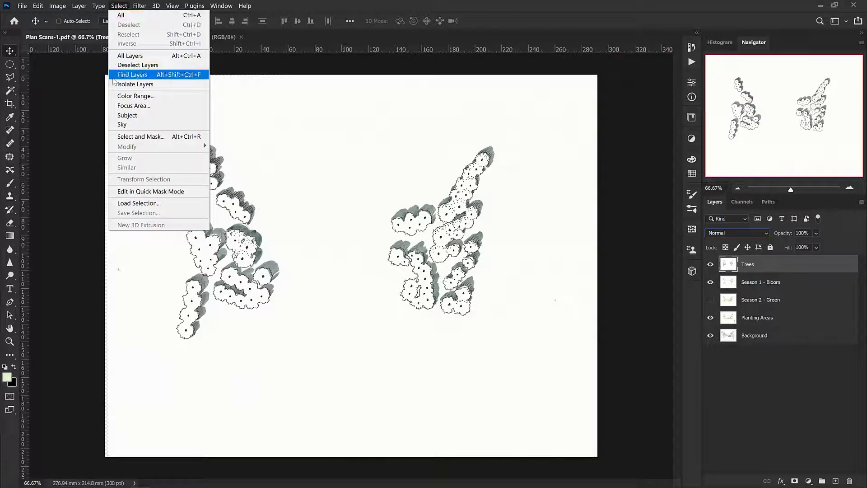
{"action": "left_click", "coordinate": [125, 8]}
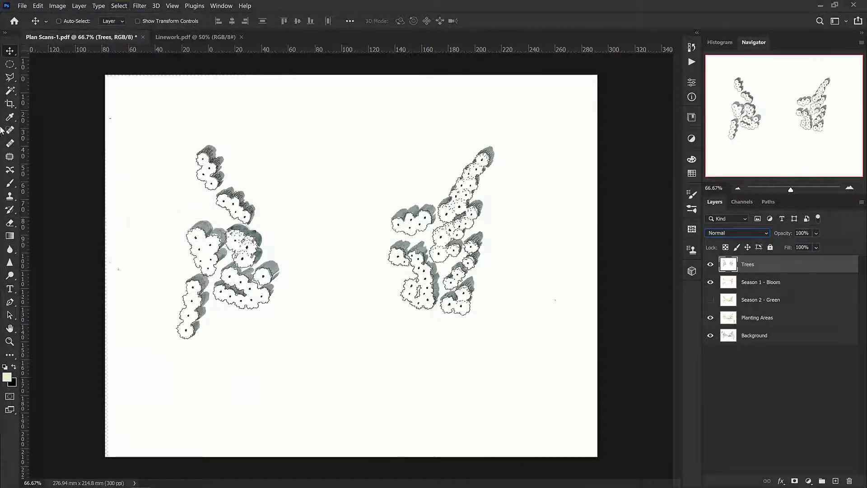
{"action": "left_click", "coordinate": [10, 90]}
{"action": "left_click", "coordinate": [351, 239]}
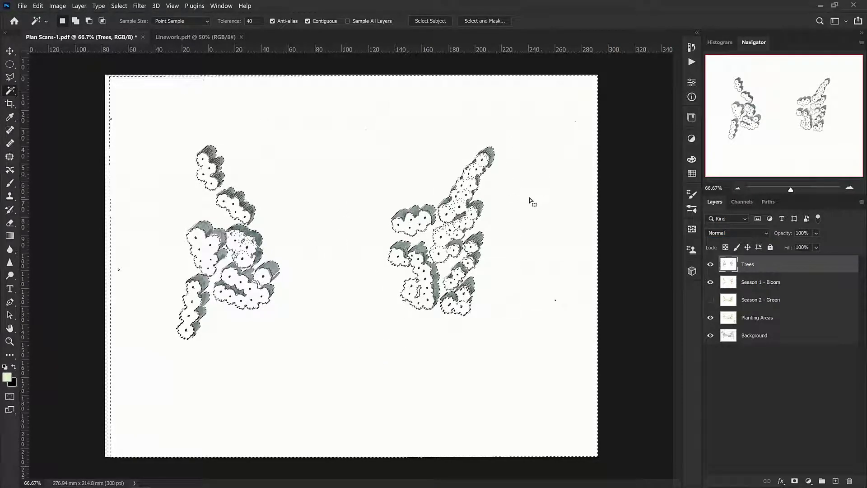
Switch to Quick Mask mode and paint over the two unmasked tree clusters with a hard 90 px brush.
{"action": "key", "text": "q"}
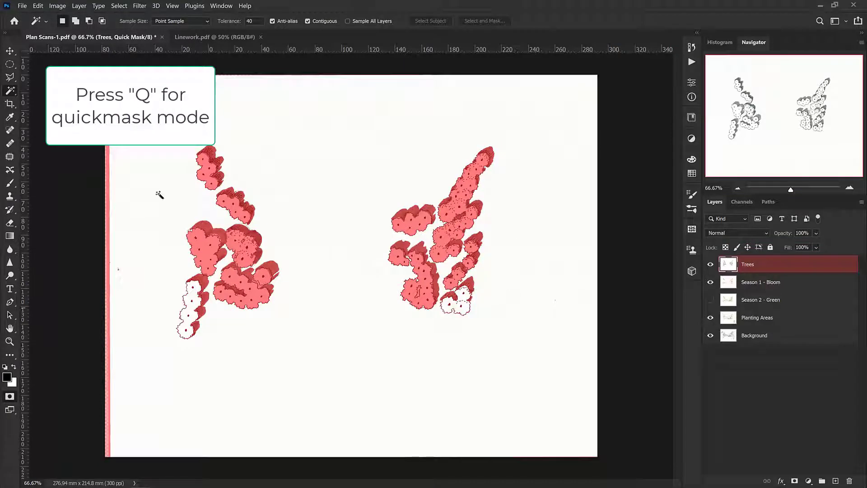
{"action": "key", "text": "b"}
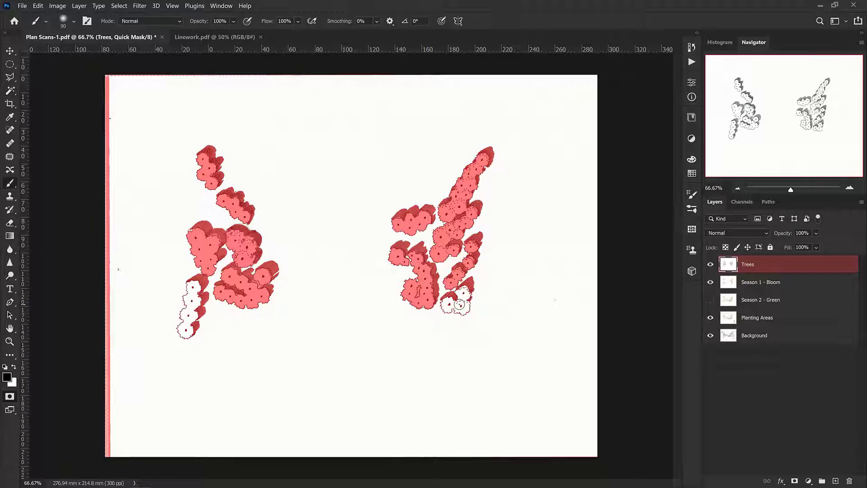
{"action": "right_click", "coordinate": [457, 303]}
{"action": "left_click", "coordinate": [566, 331]}
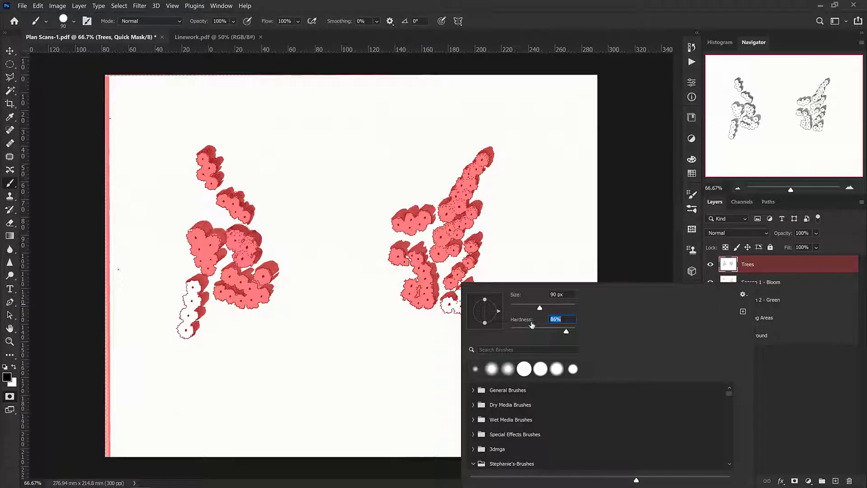
{"action": "left_click", "coordinate": [570, 331]}
{"action": "mouse_move", "coordinate": [448, 305]}
{"action": "left_mouse_down"}
{"action": "mouse_move", "coordinate": [464, 293]}
{"action": "mouse_move", "coordinate": [462, 308]}
{"action": "mouse_move", "coordinate": [448, 306]}
{"action": "left_mouse_up"}
{"action": "mouse_move", "coordinate": [195, 287]}
{"action": "left_mouse_down"}
{"action": "mouse_move", "coordinate": [186, 331]}
{"action": "mouse_move", "coordinate": [192, 307]}
{"action": "left_mouse_up"}
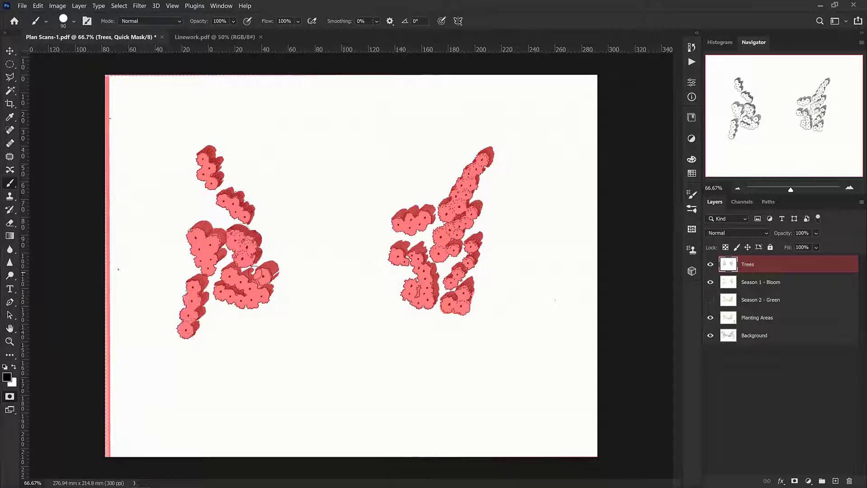
Erase the stray mask along the paper's edges with a hard 125 px eraser and turn the quick mask back into a selection.
{"action": "key", "text": "e"}
{"action": "mouse_move", "coordinate": [116, 77]}
{"action": "left_mouse_down"}
{"action": "mouse_move", "coordinate": [105, 85]}
{"action": "mouse_move", "coordinate": [101, 185]}
{"action": "mouse_move", "coordinate": [104, 141]}
{"action": "left_mouse_up"}
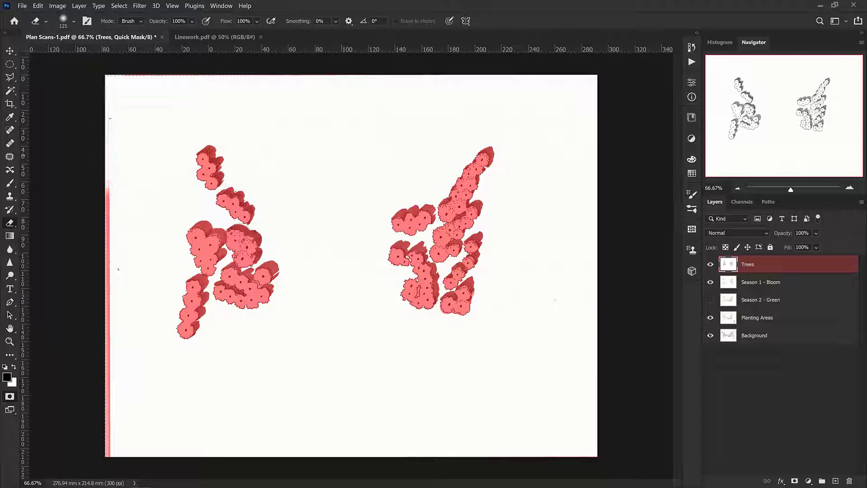
{"action": "right_click", "coordinate": [124, 114]}
{"action": "left_click", "coordinate": [236, 162]}
{"action": "mouse_move", "coordinate": [100, 84]}
{"action": "left_mouse_down"}
{"action": "mouse_move", "coordinate": [411, 72]}
{"action": "mouse_move", "coordinate": [578, 79]}
{"action": "left_mouse_up"}
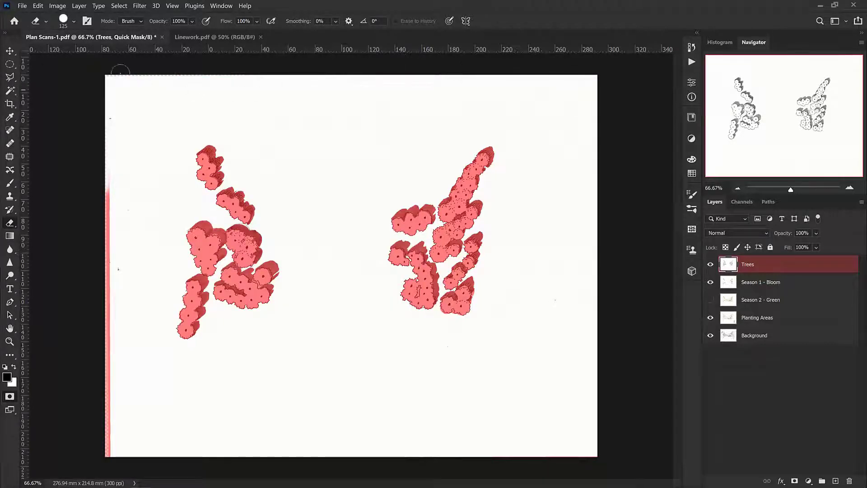
{"action": "mouse_move", "coordinate": [120, 73]}
{"action": "left_mouse_down"}
{"action": "mouse_move", "coordinate": [97, 186]}
{"action": "mouse_move", "coordinate": [111, 459]}
{"action": "mouse_move", "coordinate": [106, 441]}
{"action": "mouse_move", "coordinate": [237, 468]}
{"action": "mouse_move", "coordinate": [396, 471]}
{"action": "mouse_move", "coordinate": [618, 454]}
{"action": "mouse_move", "coordinate": [416, 456]}
{"action": "mouse_move", "coordinate": [95, 399]}
{"action": "mouse_move", "coordinate": [108, 100]}
{"action": "mouse_move", "coordinate": [181, 71]}
{"action": "left_mouse_up"}
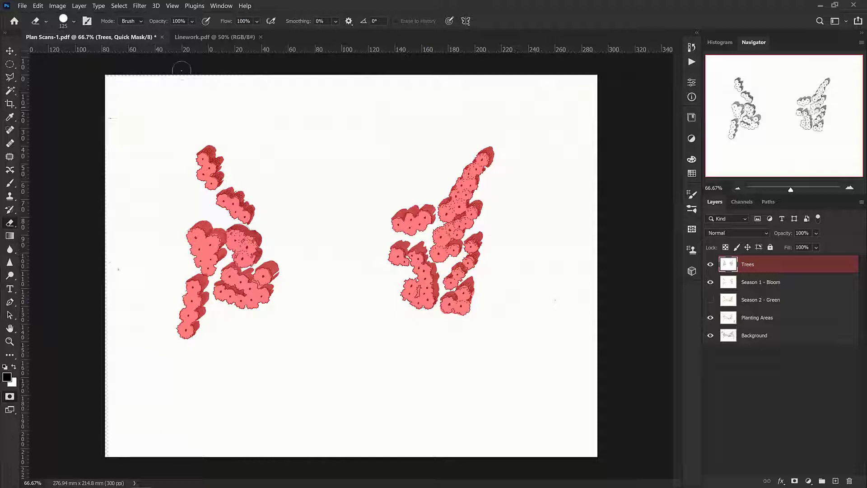
{"action": "mouse_move", "coordinate": [561, 74]}
{"action": "left_mouse_down"}
{"action": "mouse_move", "coordinate": [606, 129]}
{"action": "mouse_move", "coordinate": [602, 338]}
{"action": "mouse_move", "coordinate": [607, 220]}
{"action": "left_mouse_up"}
{"action": "key", "text": "q"}
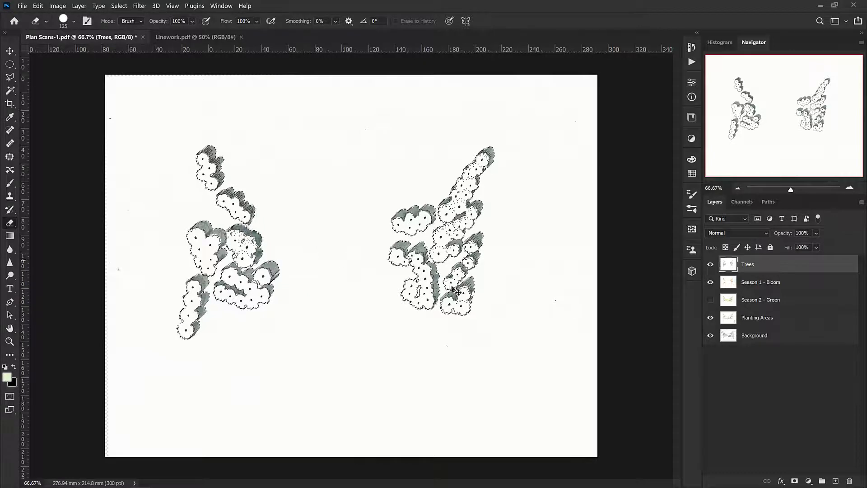
Copy the selected trees to a new layer named Trees Isolated and hide the original Trees layer.
{"action": "key", "text": "ctrl+j"}
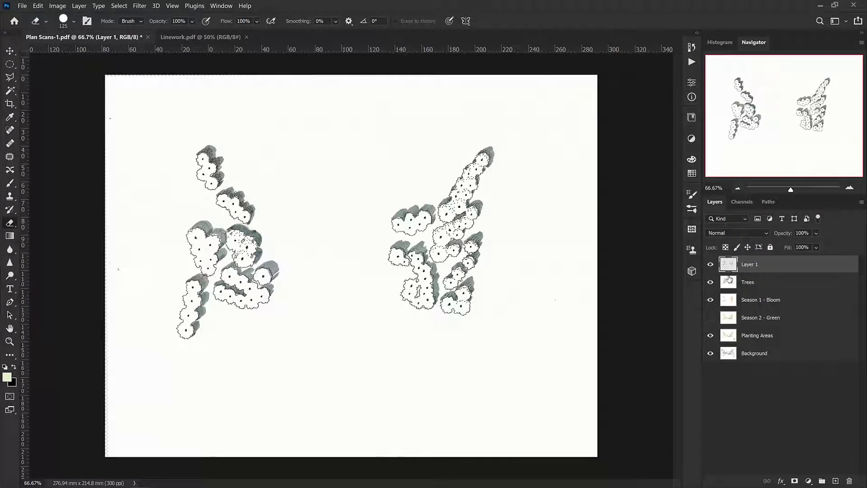
{"action": "left_click", "coordinate": [711, 282]}
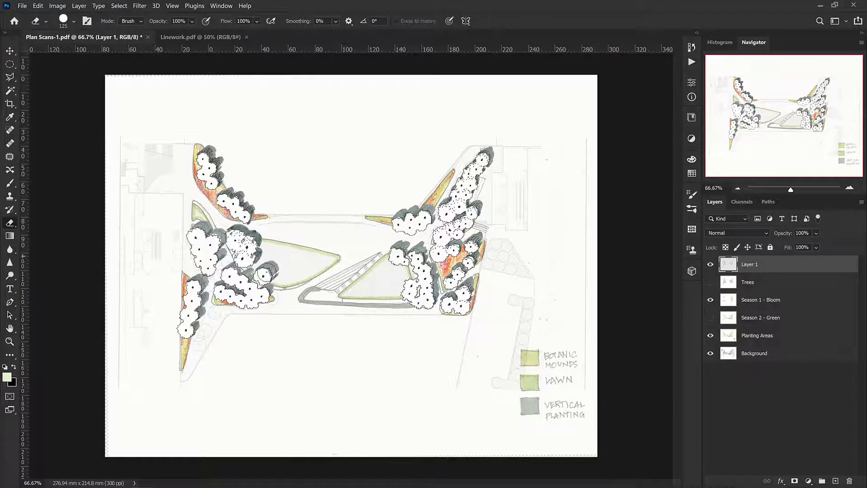
{"action": "double_click", "coordinate": [751, 265]}
{"action": "type", "text": "Trees Isolated"}
{"action": "key", "text": "Return"}
Try lowering the Trees Isolated layer's opacity to 60% so the planting beneath shows through.
{"action": "left_click", "coordinate": [816, 233]}
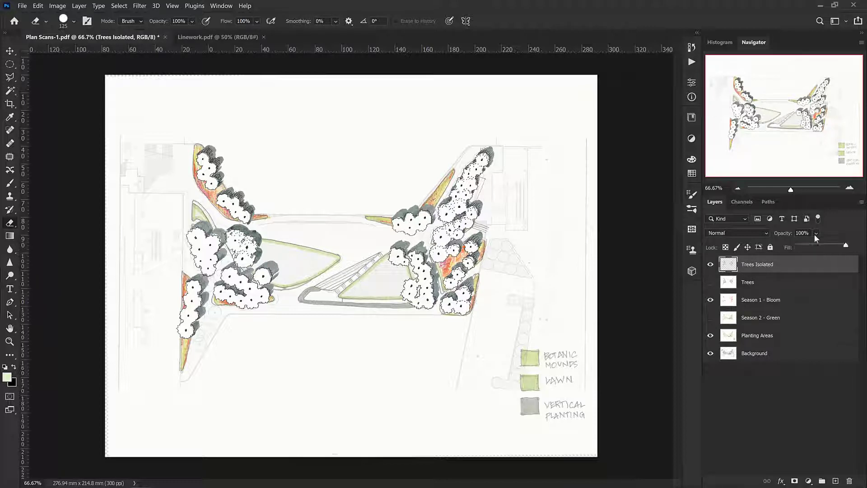
{"action": "left_click", "coordinate": [832, 246]}
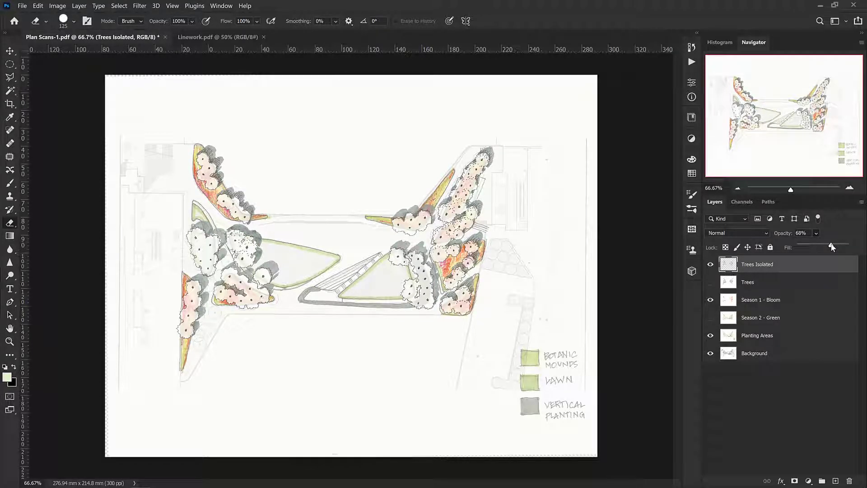
{"action": "left_click_drag", "start_coordinate": [829, 247], "coordinate": [828, 247]}
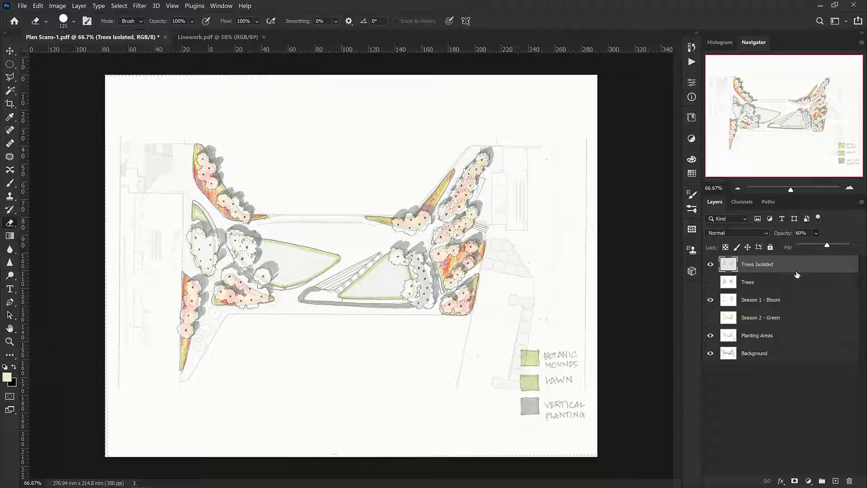
Set the Trees Isolated layer's blend mode to Multiply and its opacity to 100%.
{"action": "left_click", "coordinate": [759, 233]}
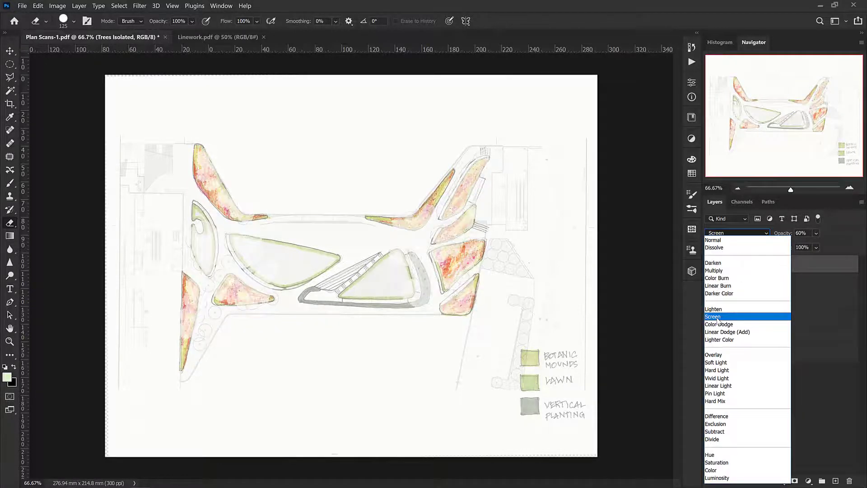
{"action": "left_click", "coordinate": [715, 273]}
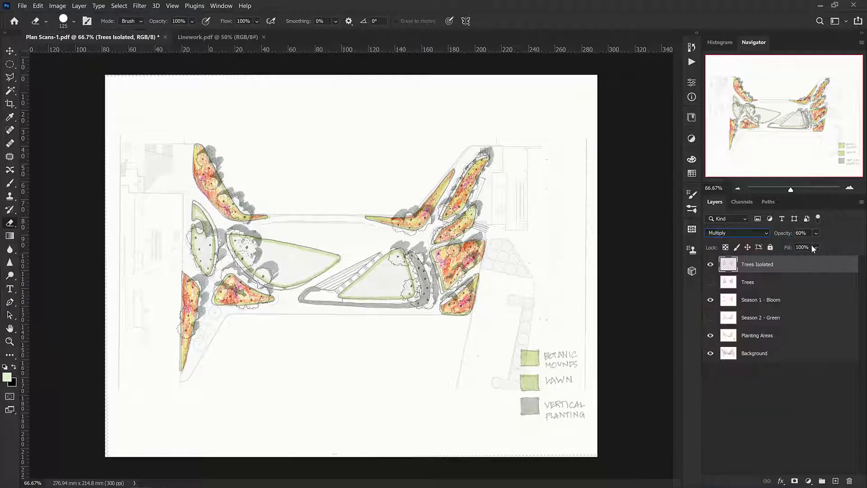
{"action": "left_click_drag", "start_coordinate": [837, 247], "coordinate": [860, 243]}
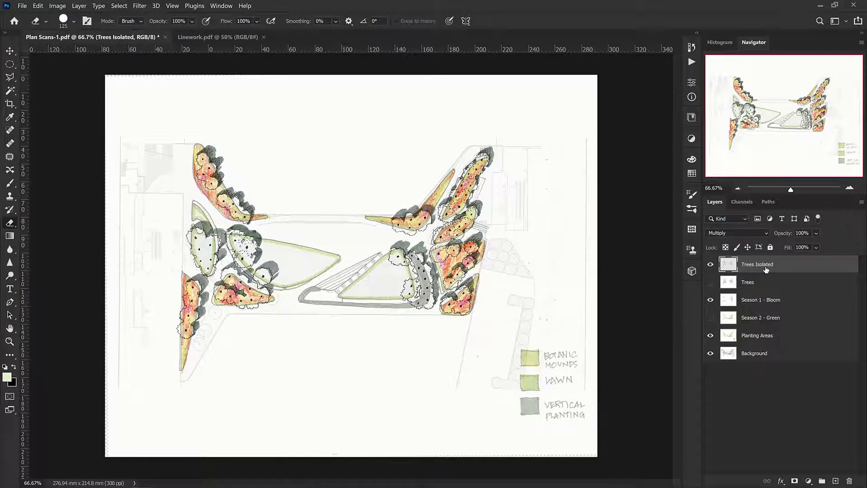
Duplicate the Trees Isolated layer, place the copy beneath the original, and set it to Normal blending at 60% opacity.
{"action": "key", "text": "ctrl+j"}
{"action": "left_click_drag", "start_coordinate": [765, 271], "coordinate": [762, 288]}
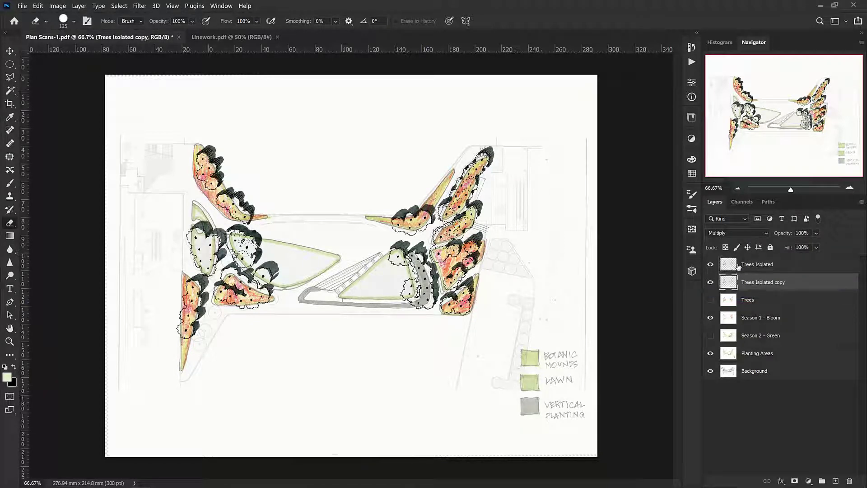
{"action": "left_click", "coordinate": [736, 233]}
{"action": "left_click", "coordinate": [741, 240]}
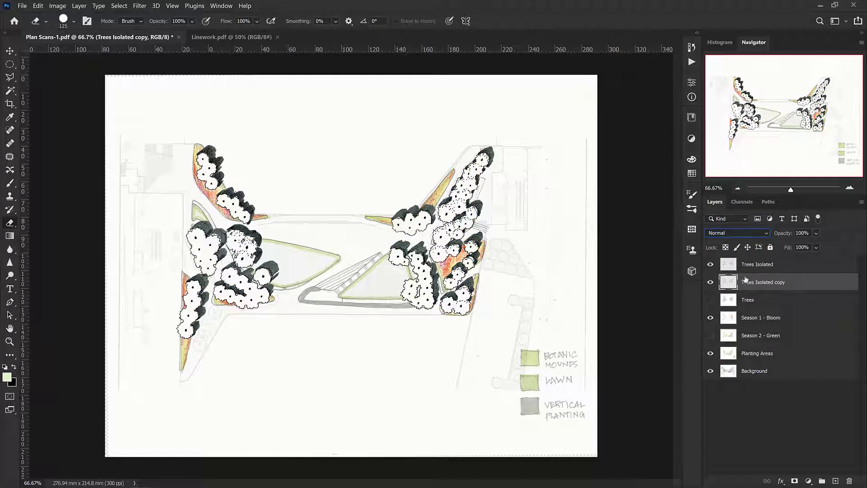
{"action": "type", "text": "60"}
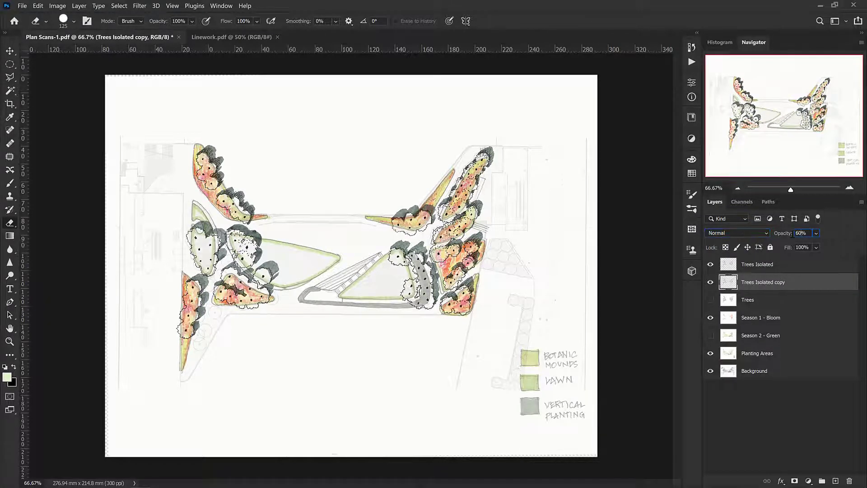
Set the opacity of the upper Trees Isolated layer to 60% and switch to the Move tool.
{"action": "left_click", "coordinate": [770, 266]}
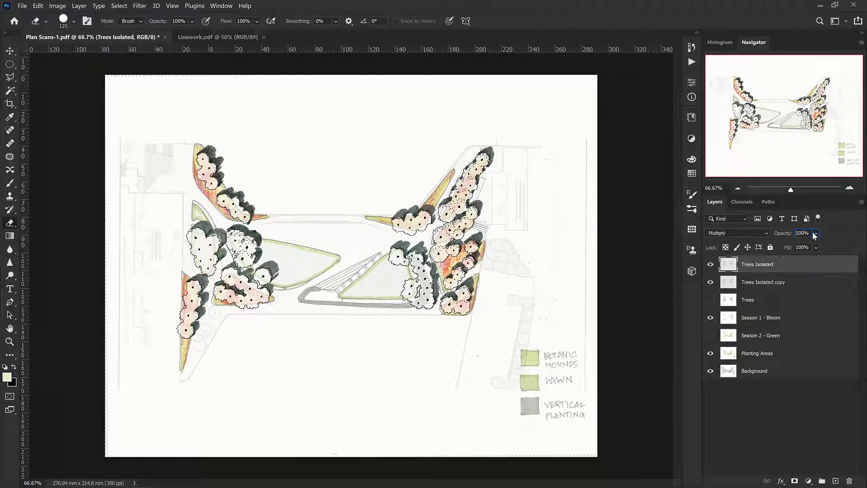
{"action": "type", "text": "60"}
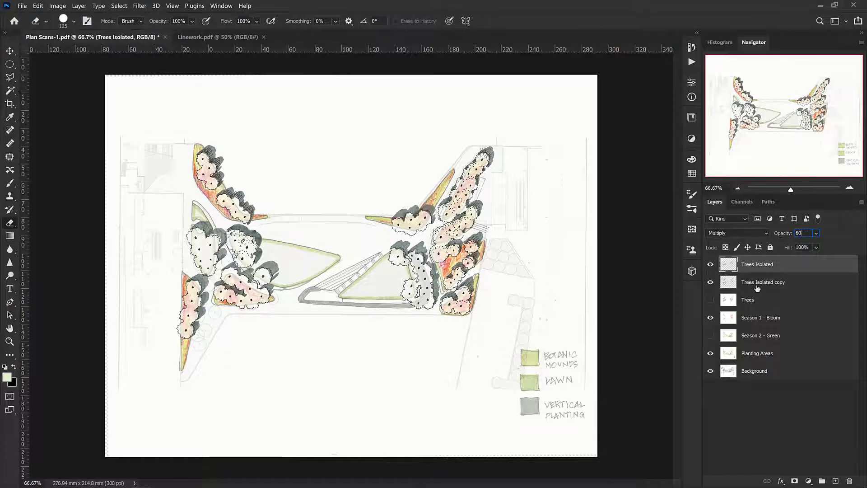
{"action": "left_click", "coordinate": [10, 51]}
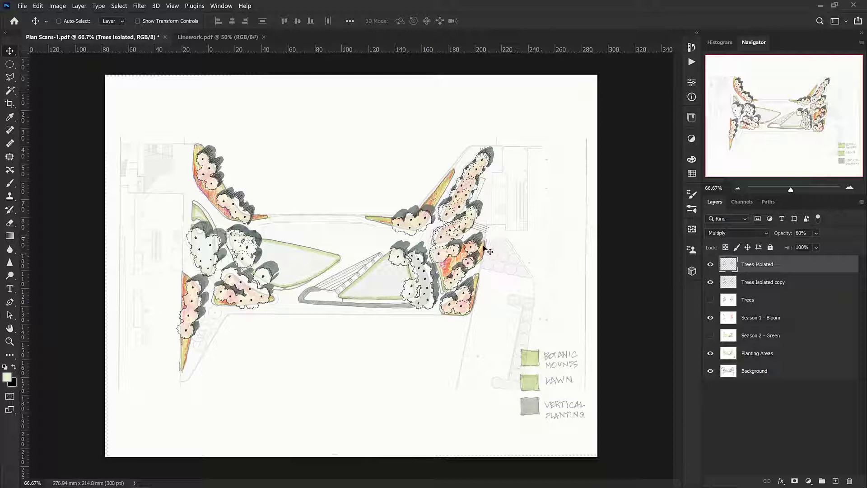
Hide both isolated tree layers and briefly preview the Trees Isolated copy layer on its own over the bloom season.
{"action": "left_click", "coordinate": [712, 264]}
{"action": "left_click", "coordinate": [712, 282]}
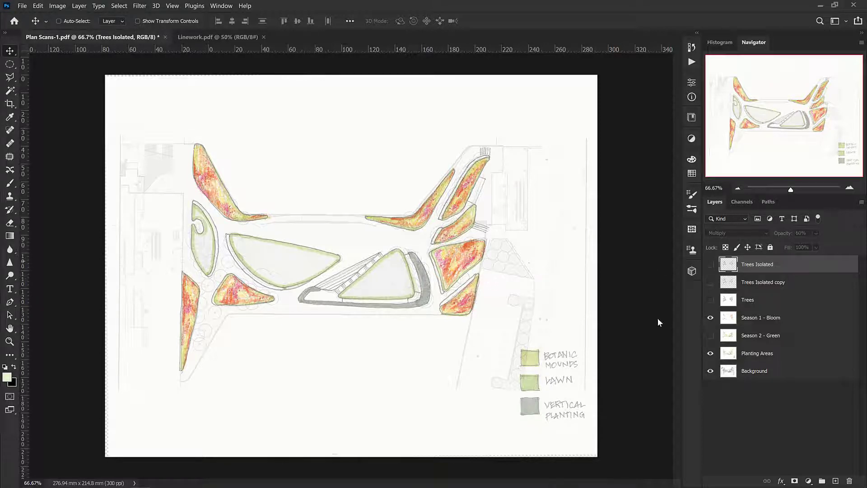
{"action": "left_click", "coordinate": [711, 283]}
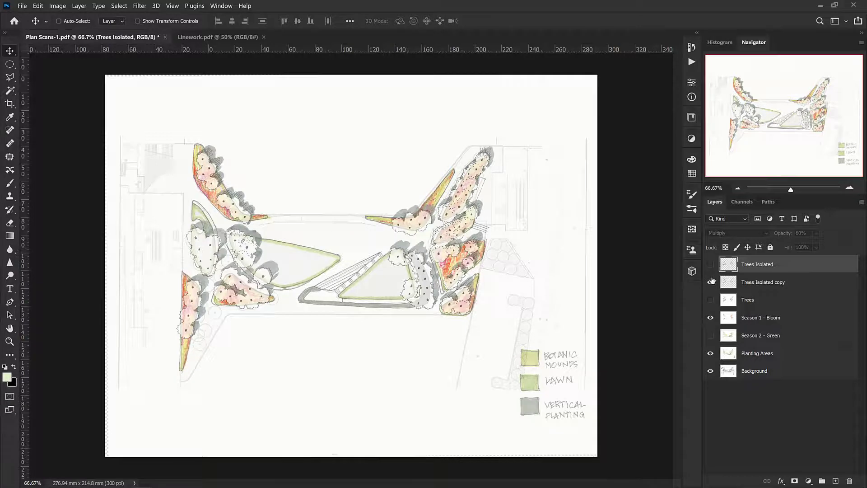
{"action": "left_click", "coordinate": [712, 283]}
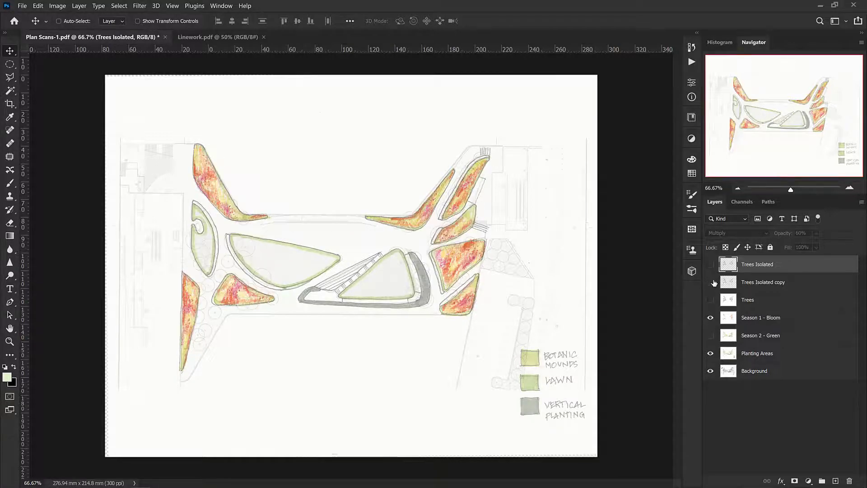
Switch the displayed planting from the Season 1 - Bloom layer to the Season 2 - Green layer.
{"action": "left_click", "coordinate": [711, 317]}
{"action": "left_click", "coordinate": [711, 336]}
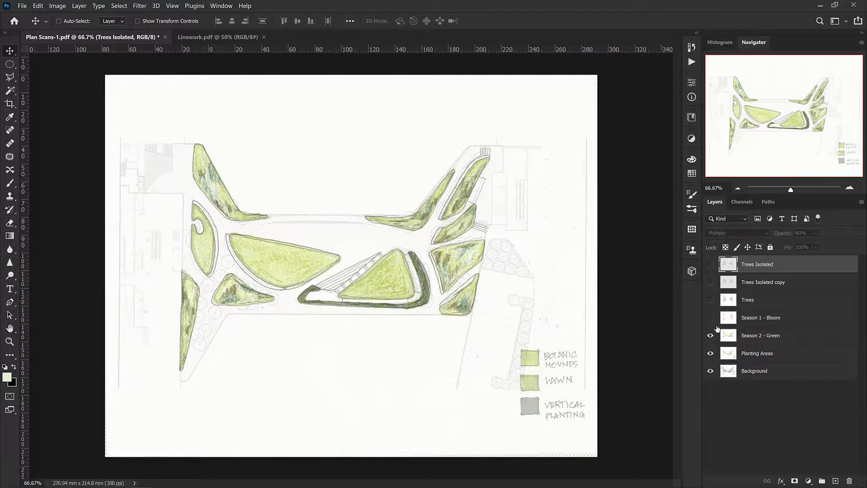
{"action": "left_click", "coordinate": [711, 318]}
{"action": "left_click", "coordinate": [711, 317]}
Preview the Trees Isolated layer alone over the green season, and turn on both isolated tree layers.
{"action": "left_click", "coordinate": [712, 265]}
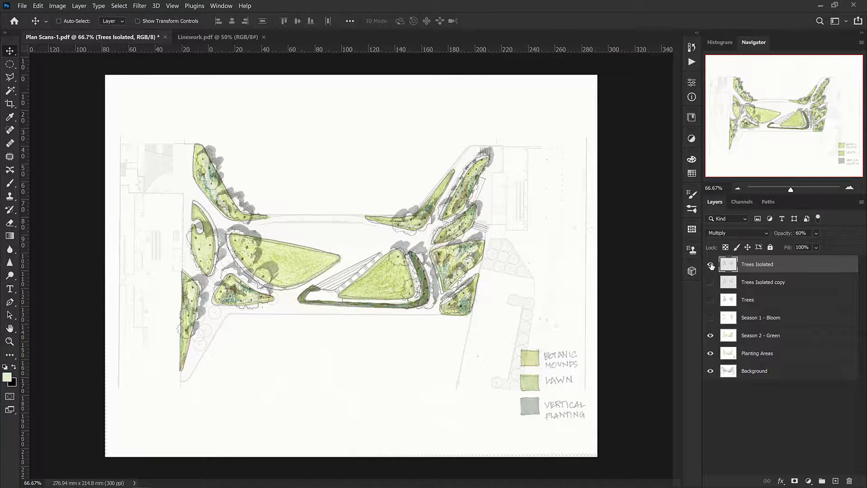
{"action": "left_click", "coordinate": [711, 265]}
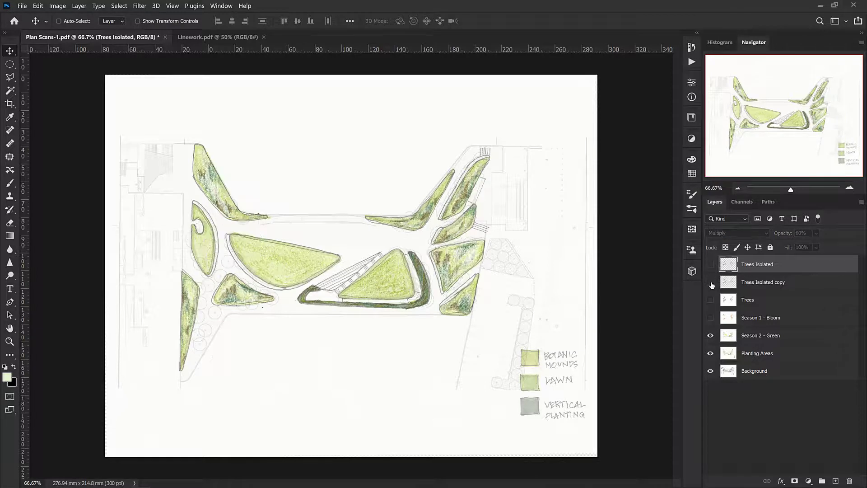
{"action": "left_click", "coordinate": [711, 282]}
{"action": "left_click", "coordinate": [710, 265]}
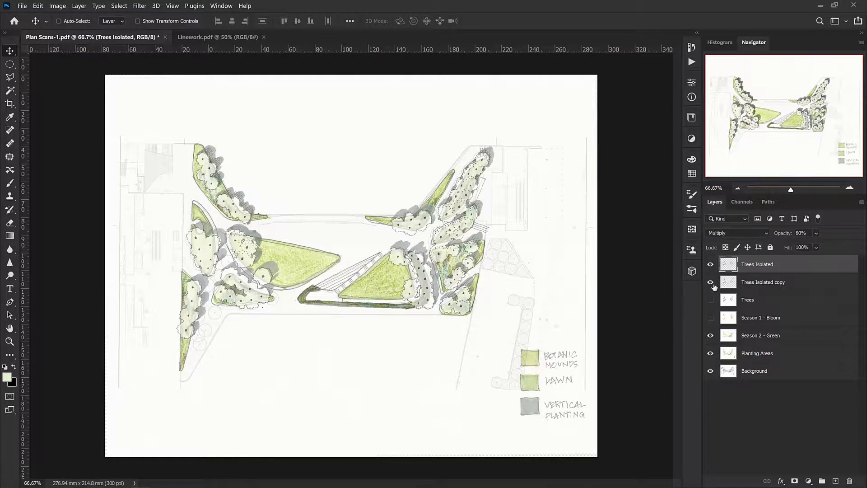